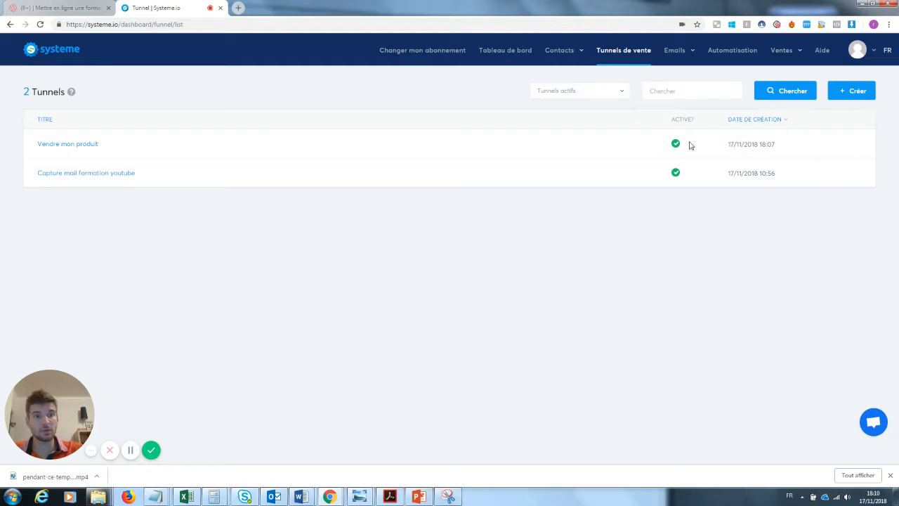
# Create a new sales funnel named Vendre mon produit using the Vendez vos produits type.
pyautogui.click(850, 92)
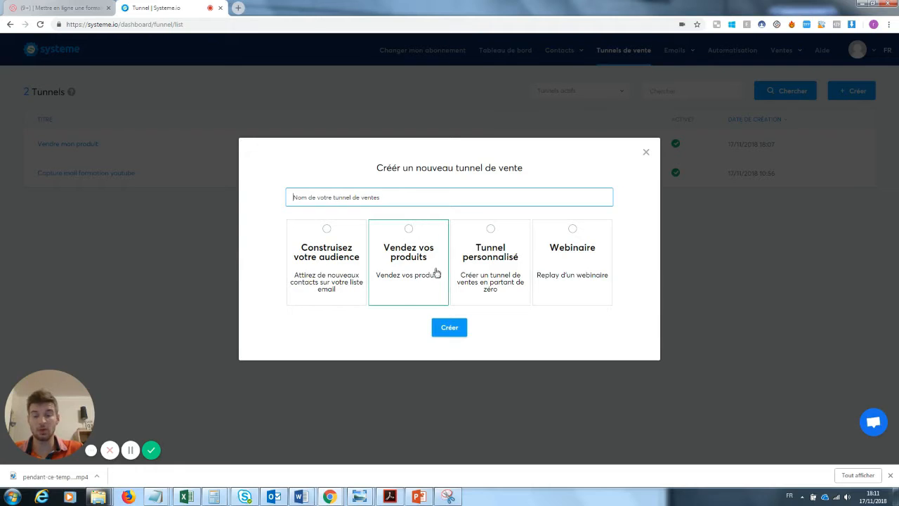
pyautogui.click(411, 273)
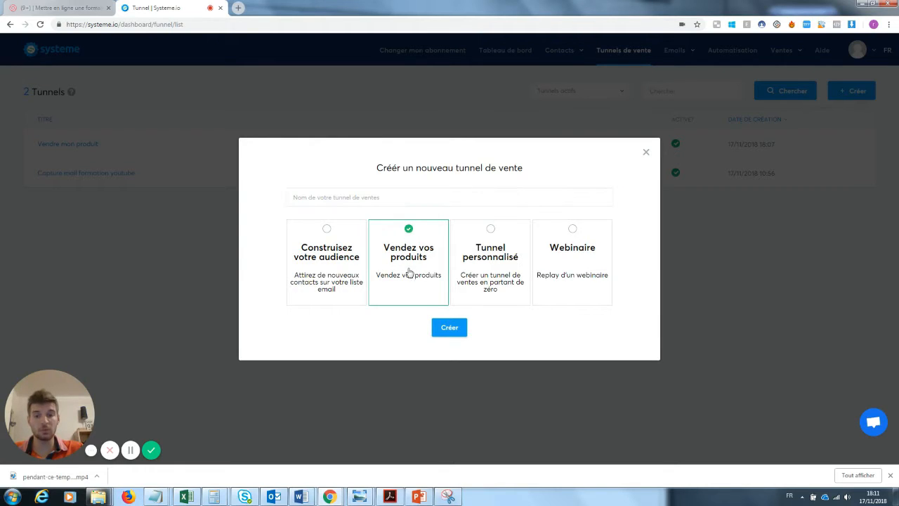
pyautogui.click(458, 335)
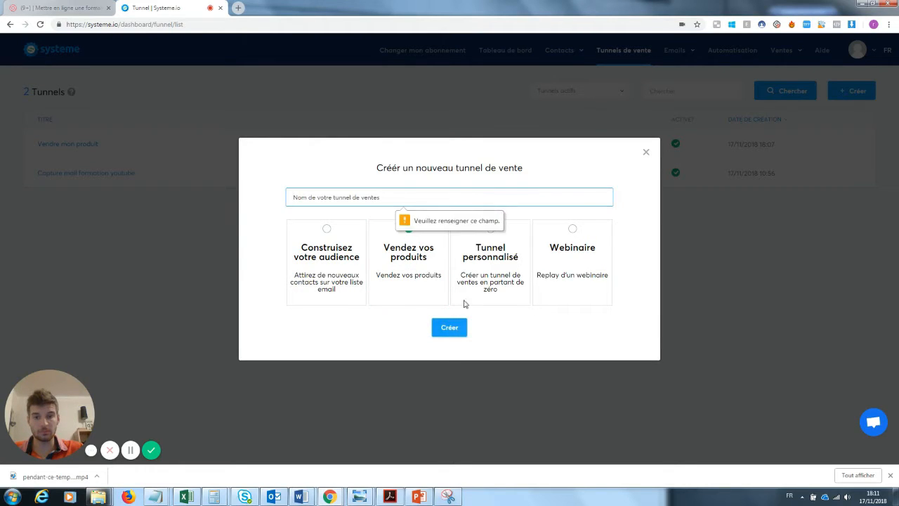
pyautogui.click(364, 202)
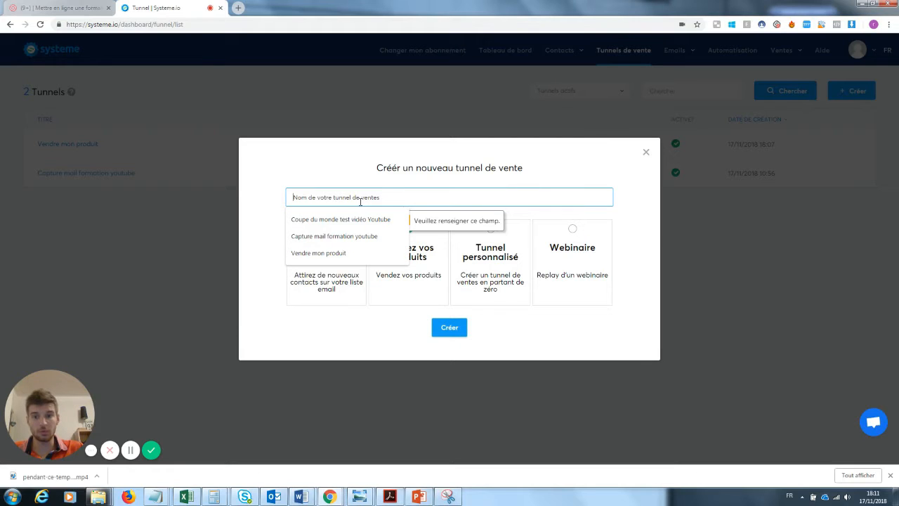
pyautogui.click(336, 253)
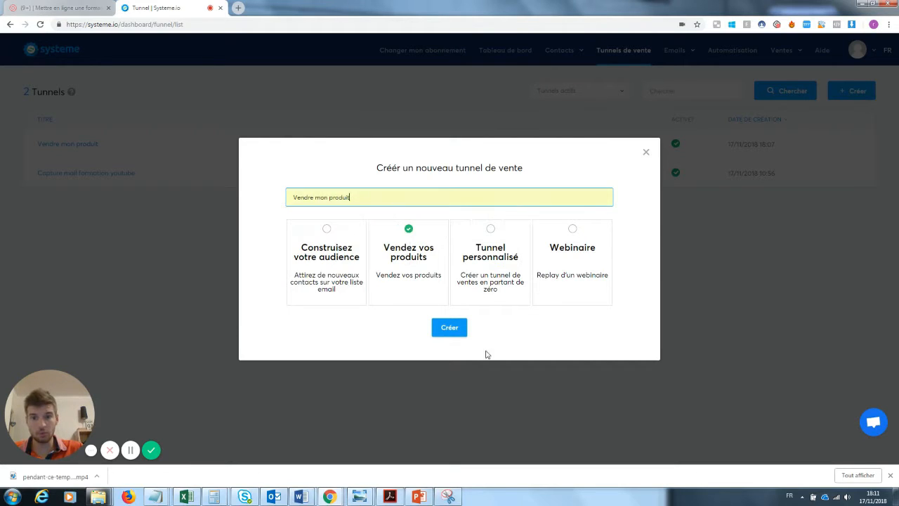
pyautogui.click(447, 330)
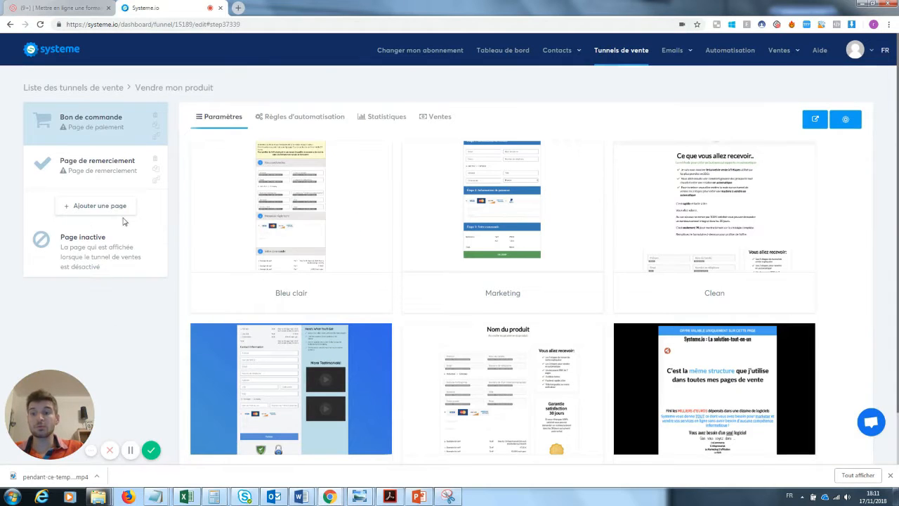
# Open the form for a new funnel page and look through all the available step types, from Opt-in to Divers.
pyautogui.click(100, 206)
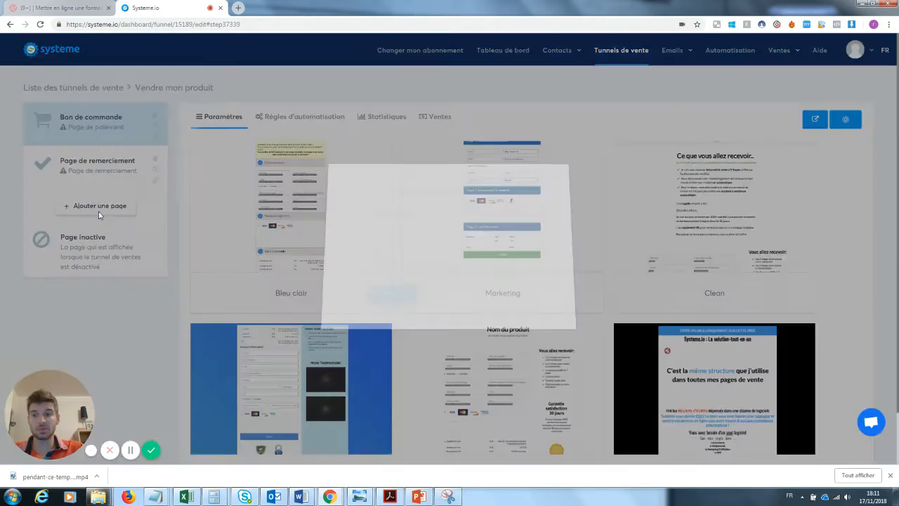
pyautogui.click(413, 274)
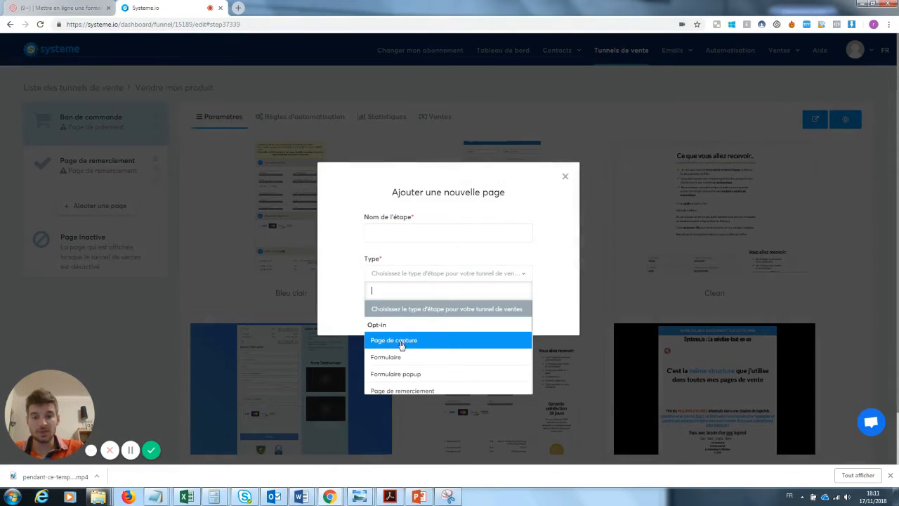
pyautogui.press('Down')
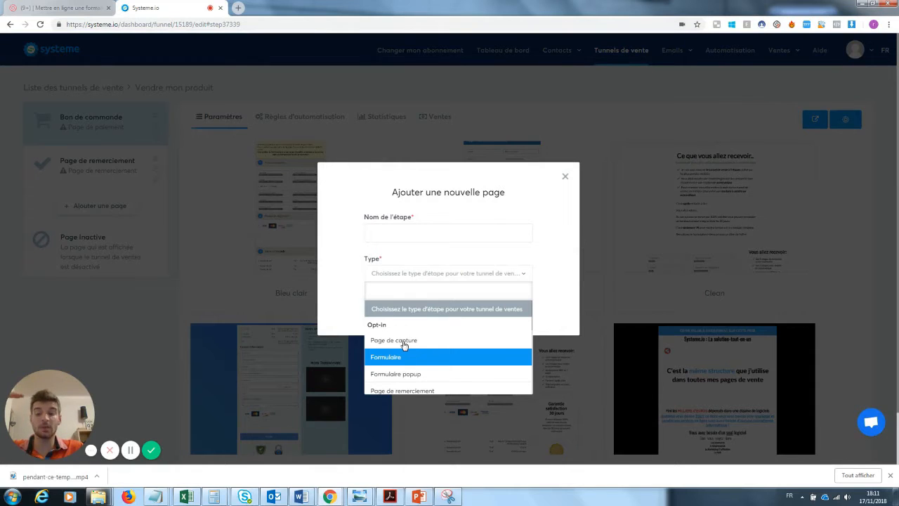
pyautogui.press('Down')
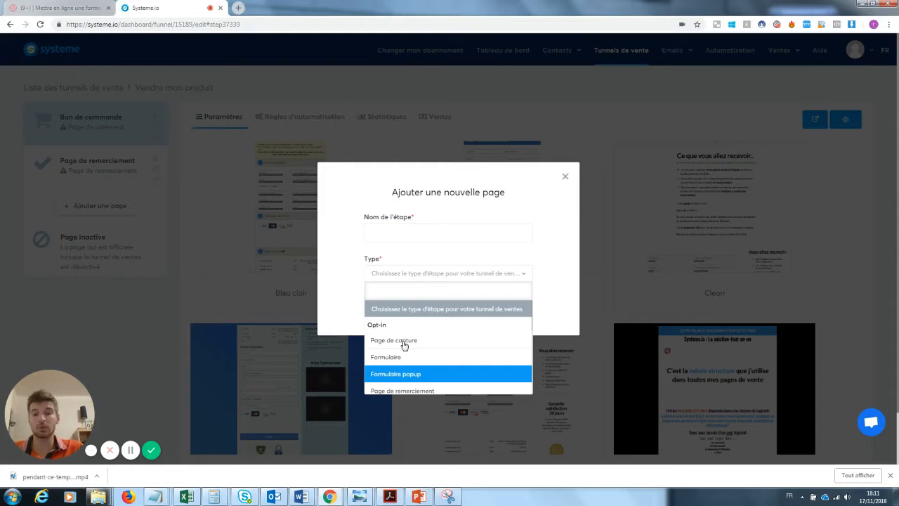
pyautogui.press('Down')
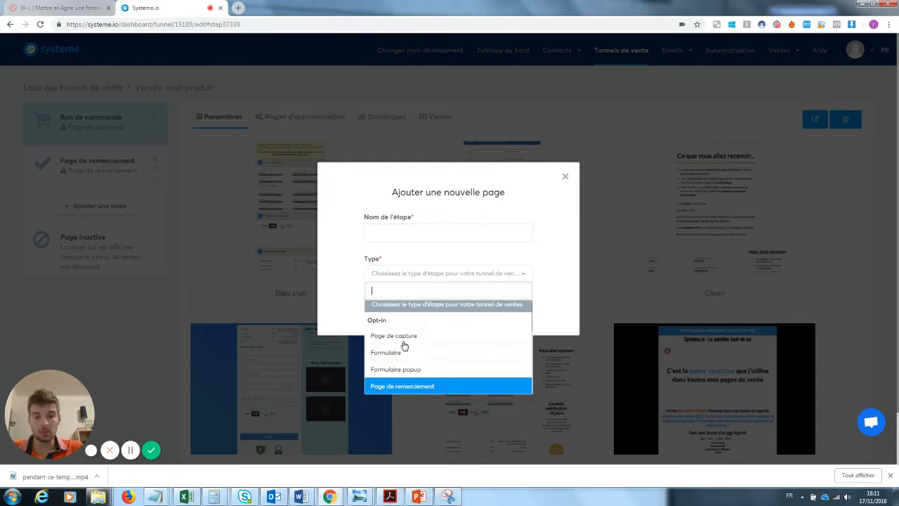
pyautogui.scroll(-1, 404, 345)
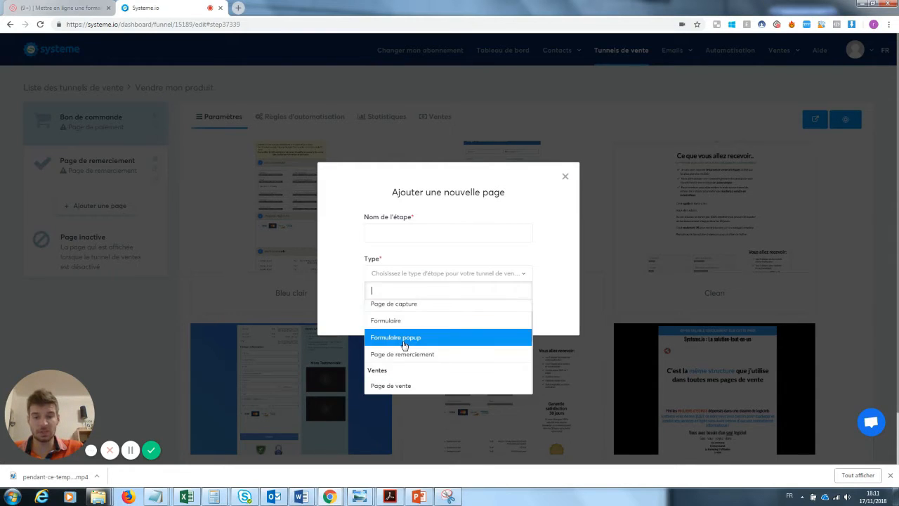
pyautogui.press('Down')
pyautogui.press('Down')
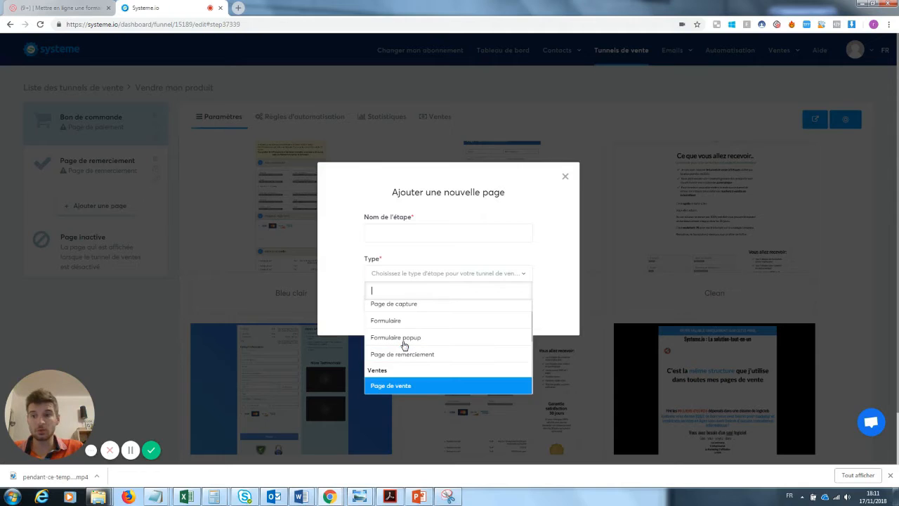
pyautogui.scroll(-1, 404, 344)
pyautogui.press('Down')
pyautogui.press('Down')
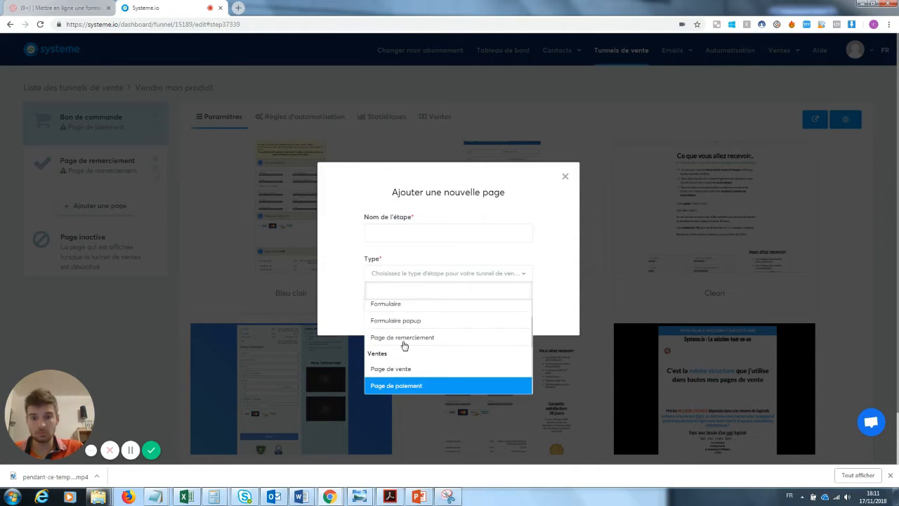
pyautogui.press('Down')
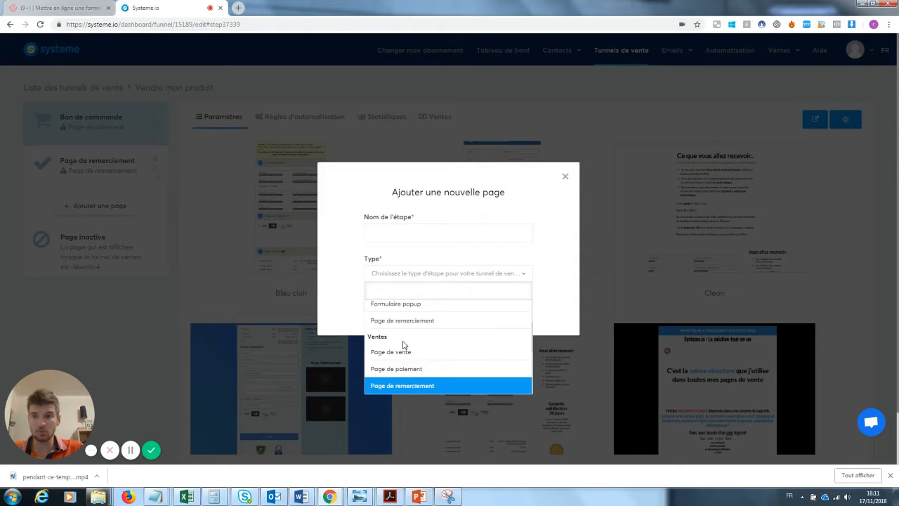
pyautogui.scroll(-1, 404, 344)
pyautogui.press('Down')
pyautogui.press('Down')
pyautogui.press('Down')
pyautogui.press('Down')
pyautogui.press('Down')
pyautogui.press('Down')
pyautogui.press('Down')
pyautogui.press('Down')
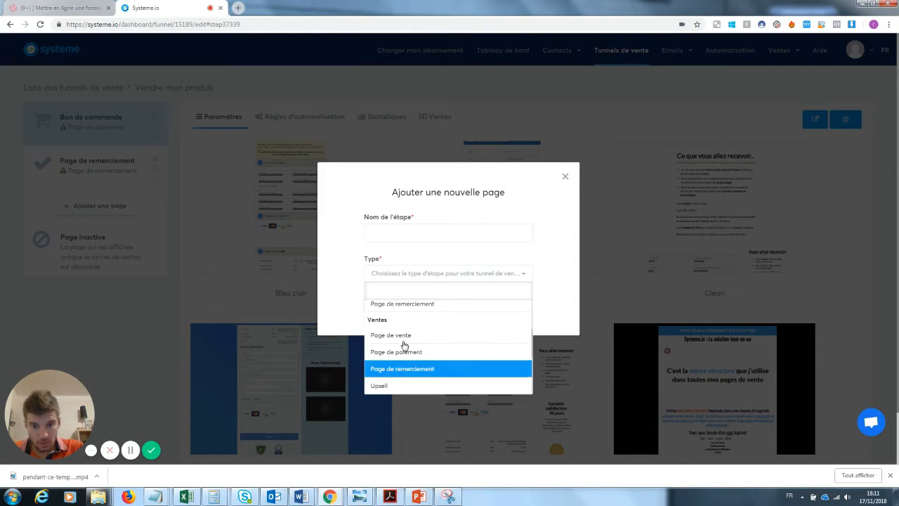
pyautogui.press('Down')
pyautogui.press('Down')
pyautogui.press('Down')
pyautogui.press('Down')
pyautogui.press('Down')
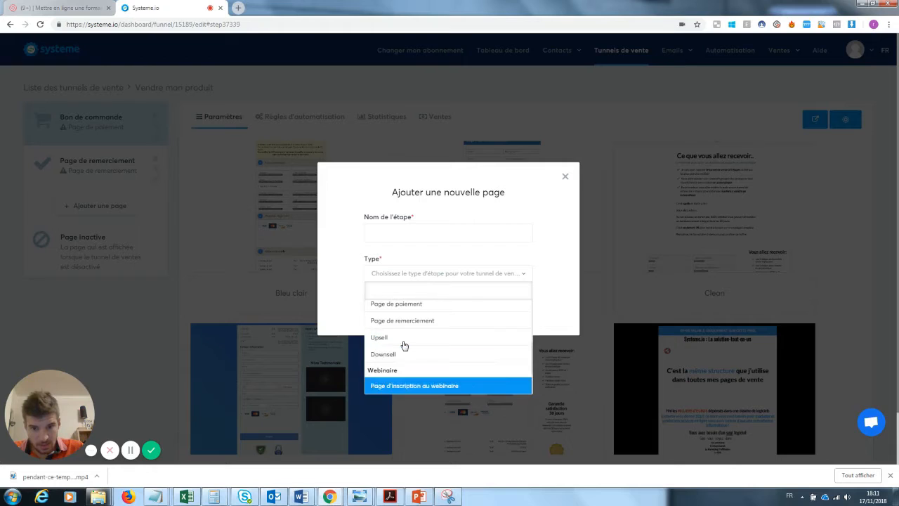
pyautogui.press('Down')
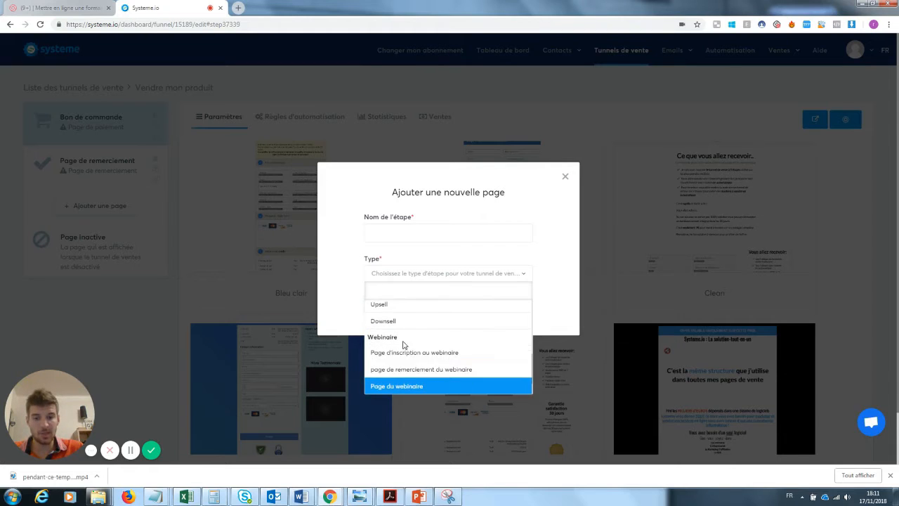
pyautogui.press('Down')
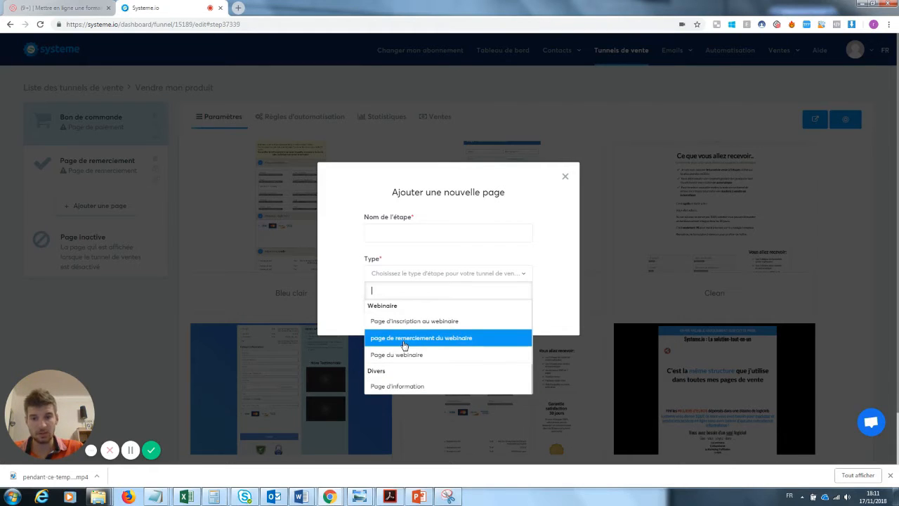
pyautogui.press('Down')
pyautogui.press('Down')
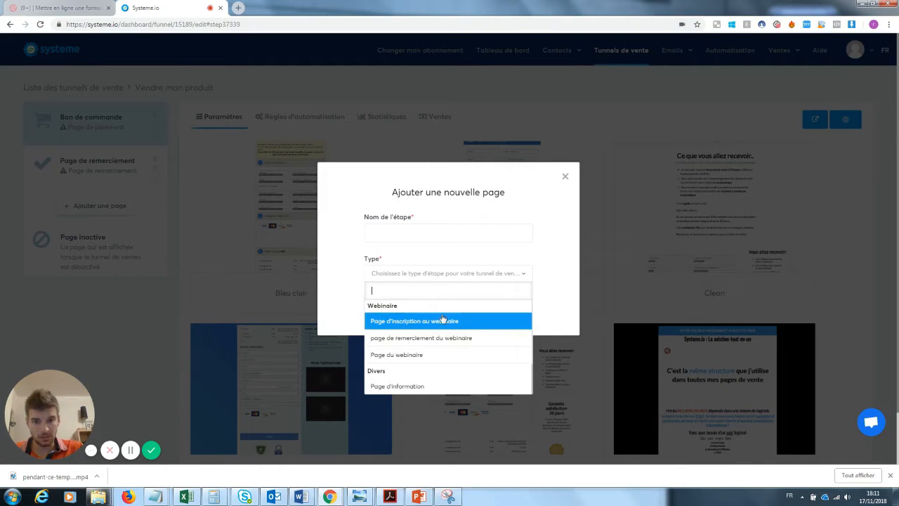
# Set the new page's type to Page du webinaire, name the step webi, and save it.
pyautogui.click(436, 359)
pyautogui.click(387, 232)
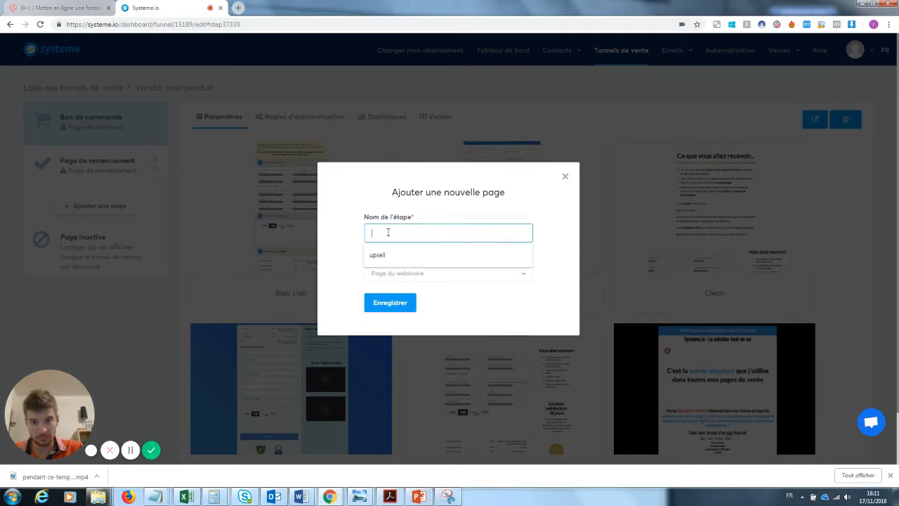
pyautogui.write('webi')
pyautogui.click(390, 303)
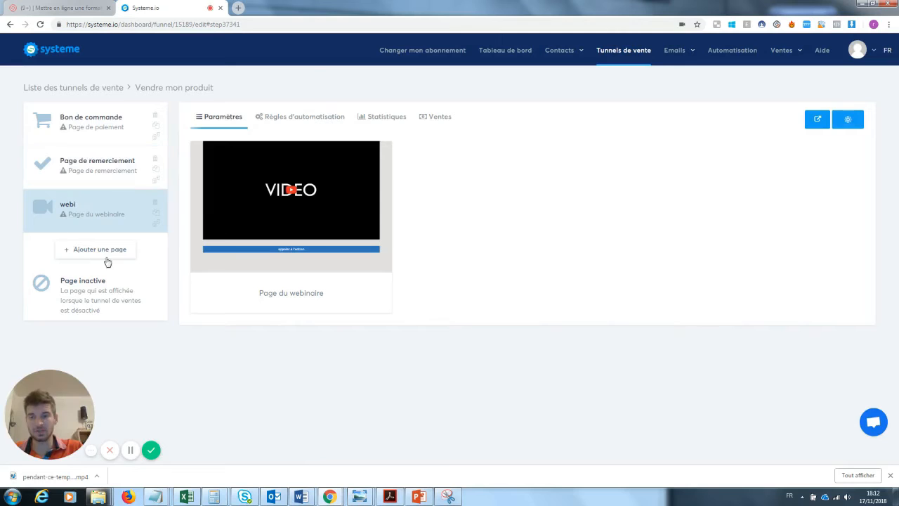
# View the Page de remerciement templates, and apply the Clean template to the Bon de commande page.
pyautogui.moveTo(260, 182)
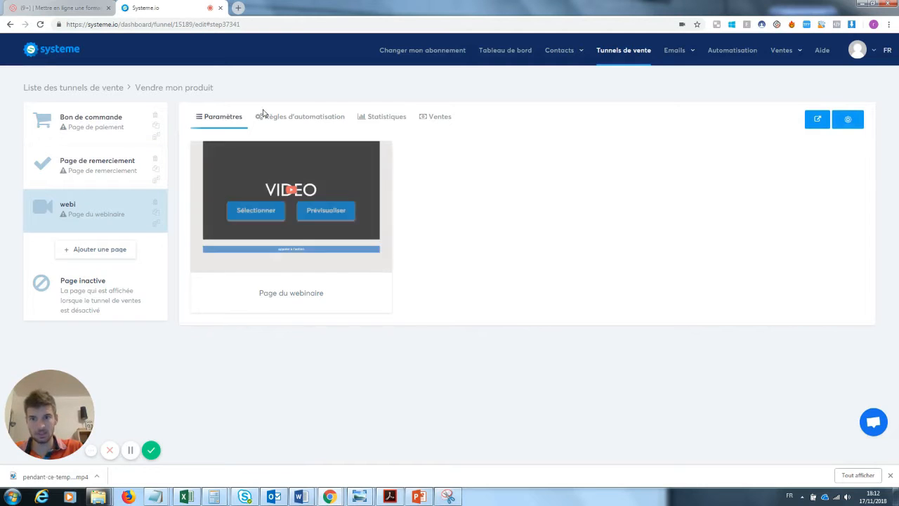
pyautogui.click(98, 163)
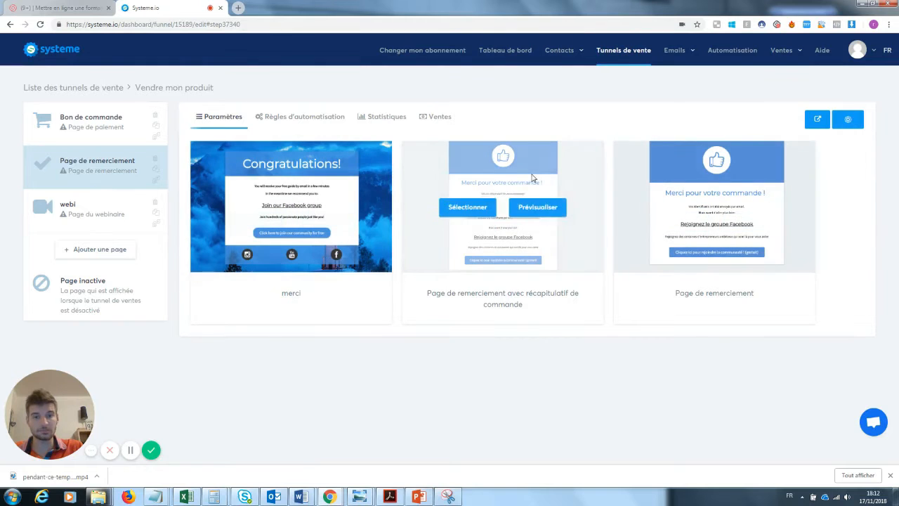
pyautogui.click(144, 135)
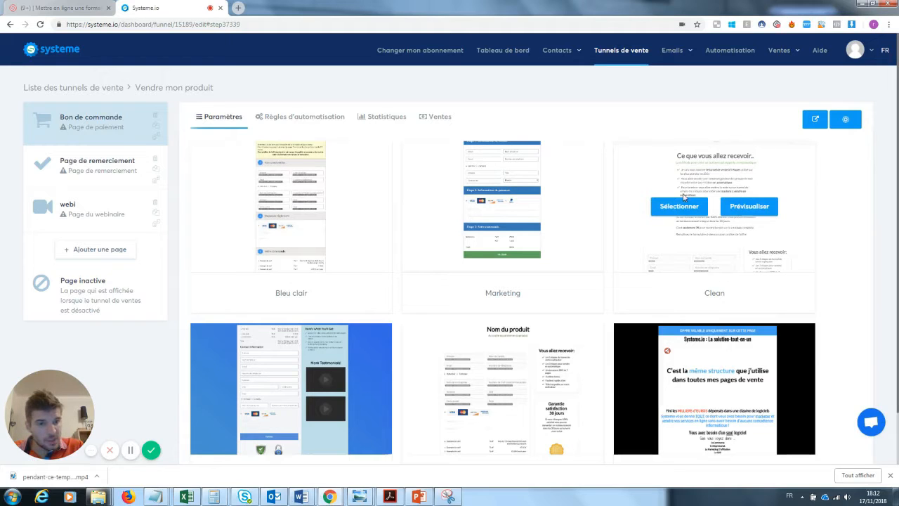
pyautogui.click(697, 213)
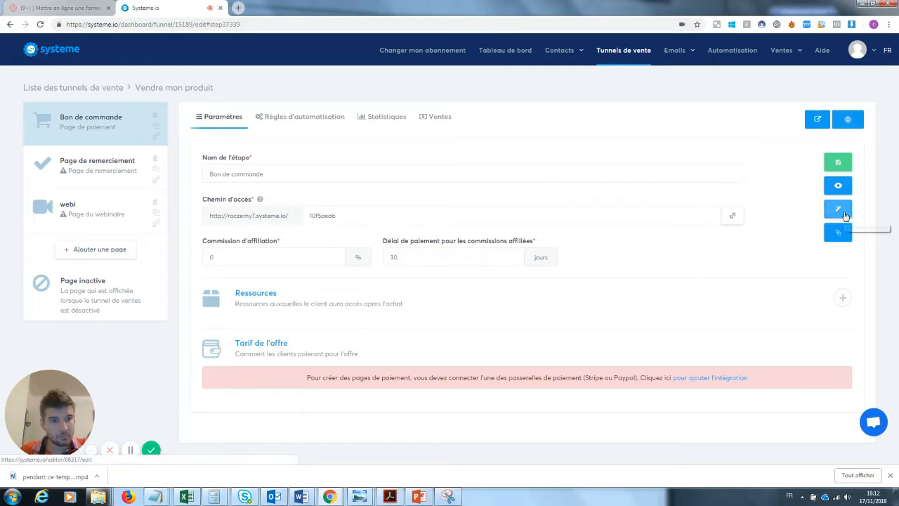
# Preview the Bon de commande page, look over its content, and close the preview.
pyautogui.click(838, 187)
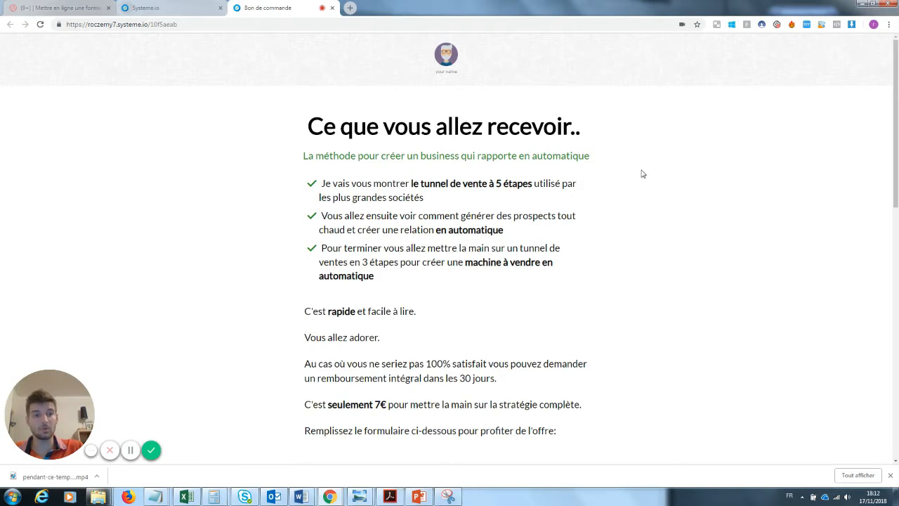
pyautogui.scroll(-3, 891, 86)
pyautogui.scroll(2, 307, 265)
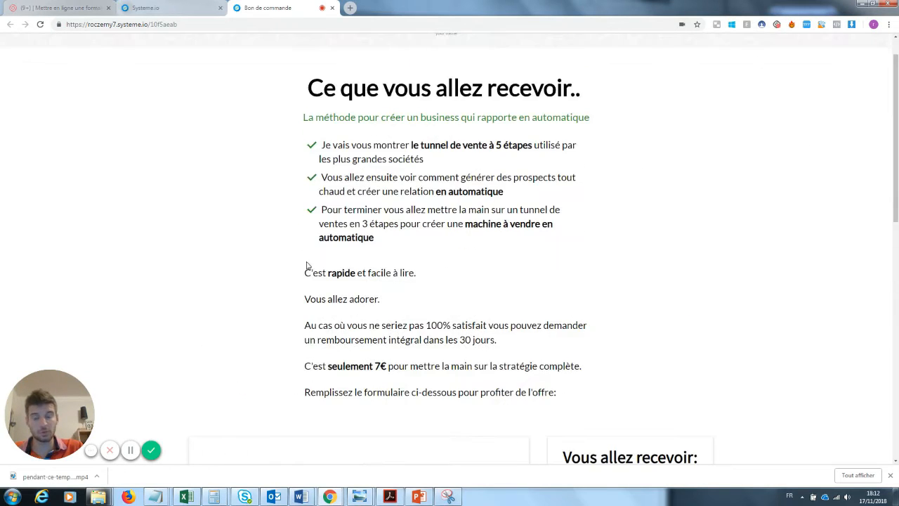
pyautogui.scroll(-6, 807, 169)
pyautogui.scroll(7, 836, 70)
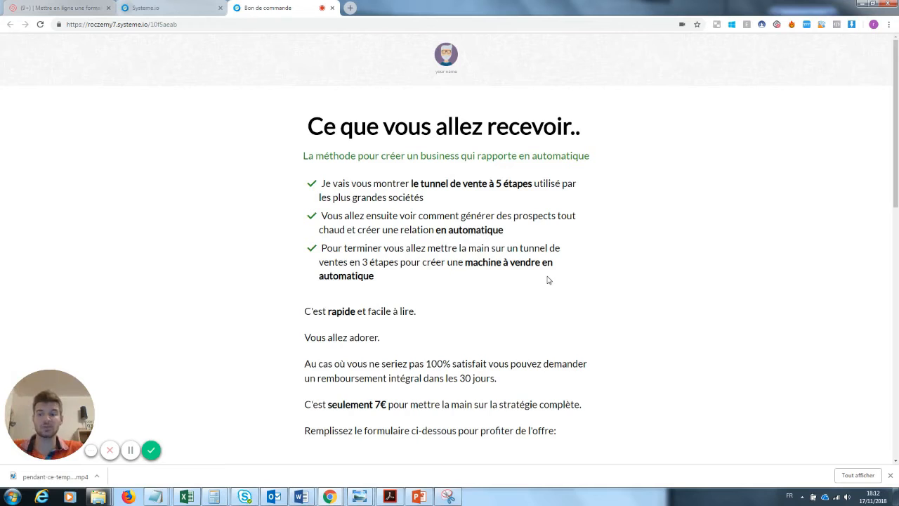
pyautogui.click(333, 8)
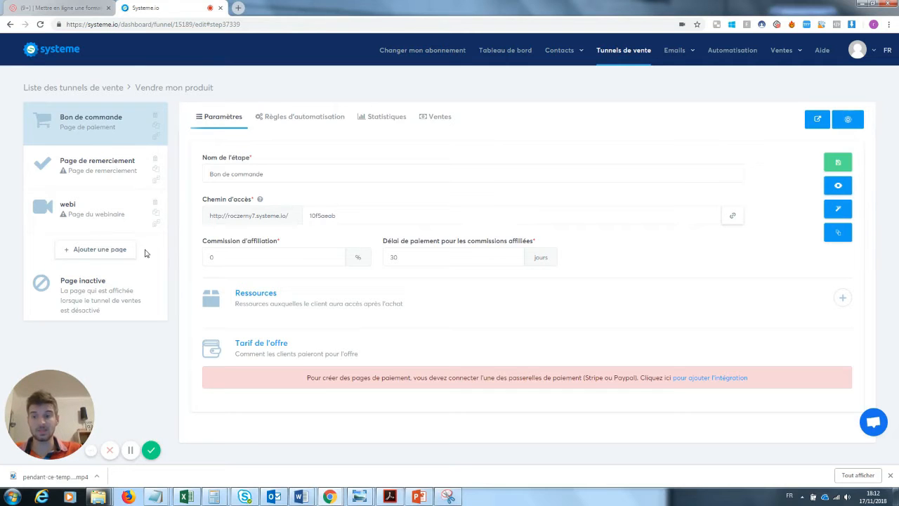
# Add a page named upsell with the type Upsell to the funnel.
pyautogui.click(114, 254)
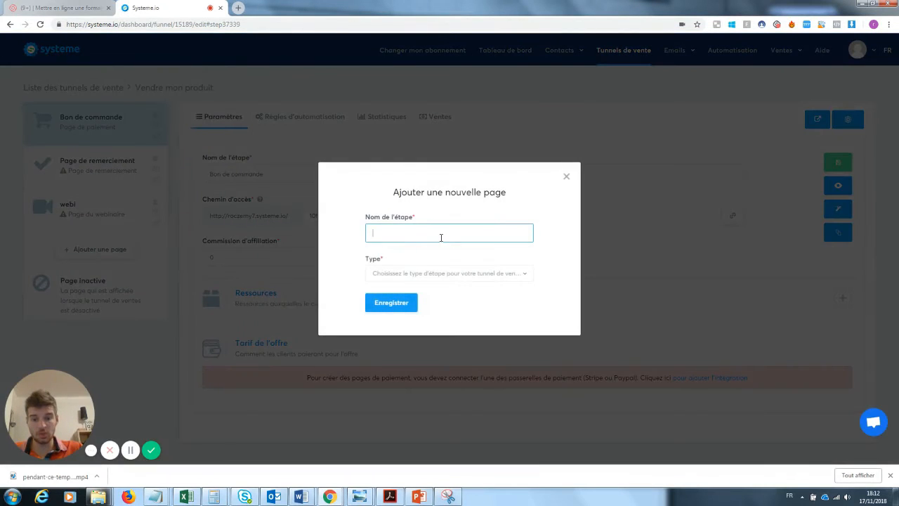
pyautogui.write('upsell')
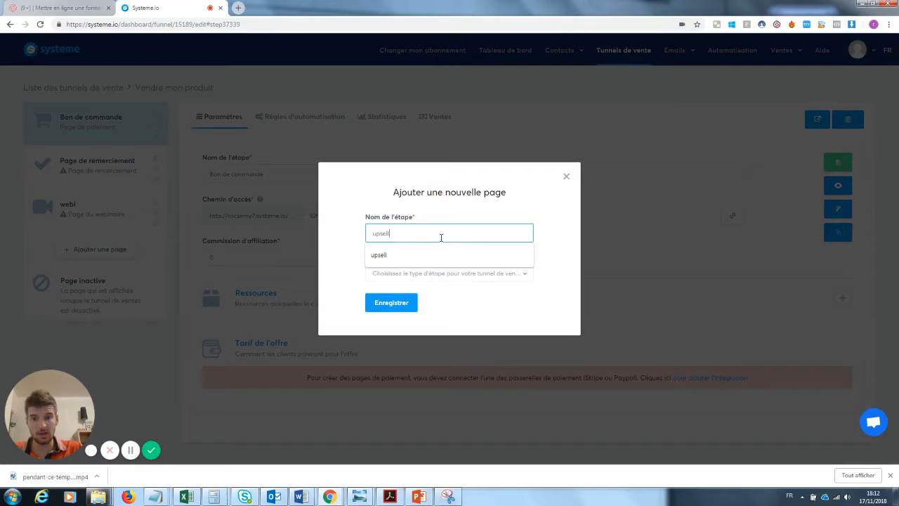
pyautogui.click(398, 256)
pyautogui.click(402, 274)
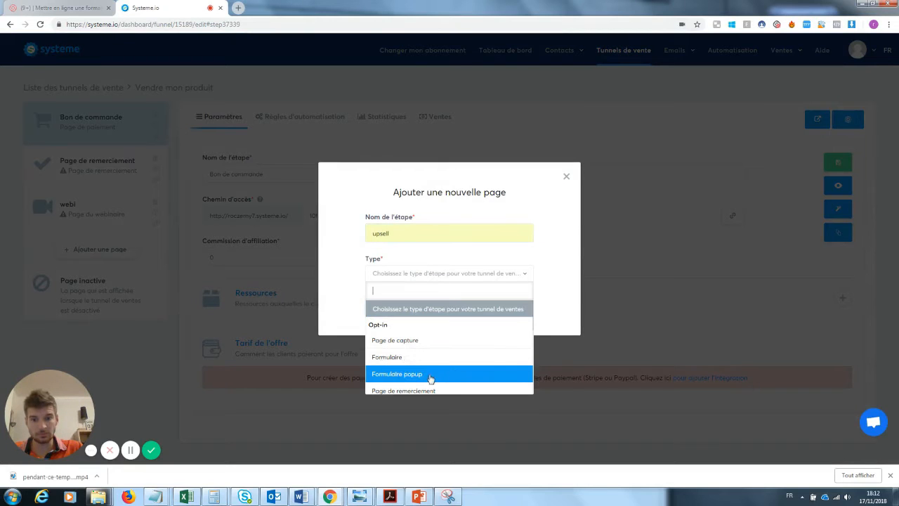
pyautogui.scroll(-3, 439, 375)
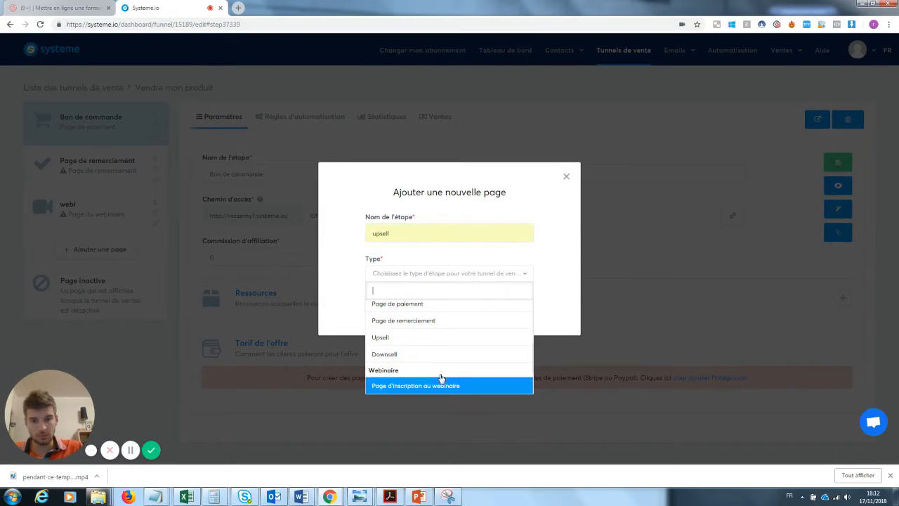
pyautogui.click(410, 339)
pyautogui.click(399, 303)
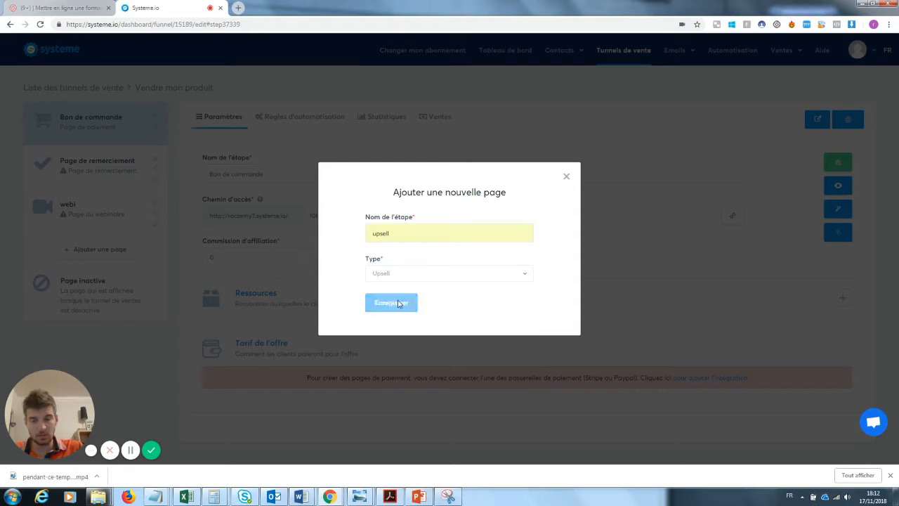
# Open the Bon de commande page in the page editor and look over its content down to the payment form.
pyautogui.moveTo(269, 212)
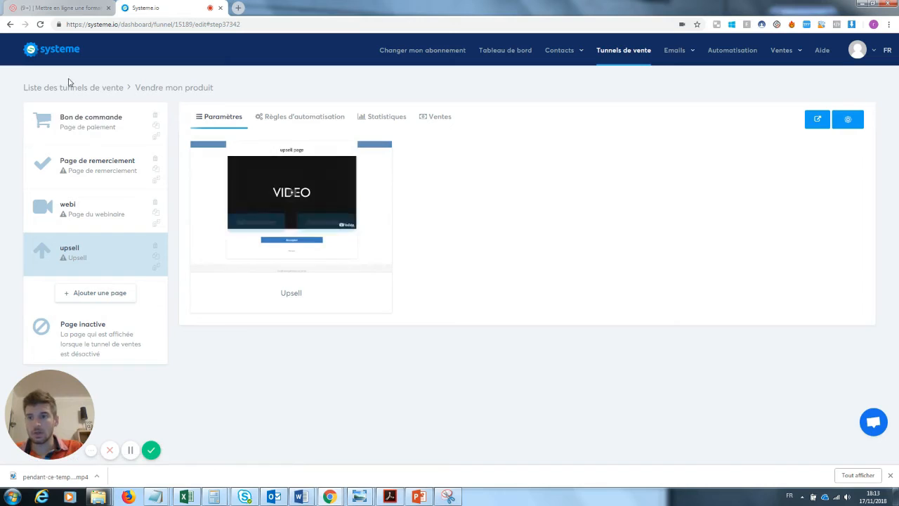
pyautogui.click(98, 123)
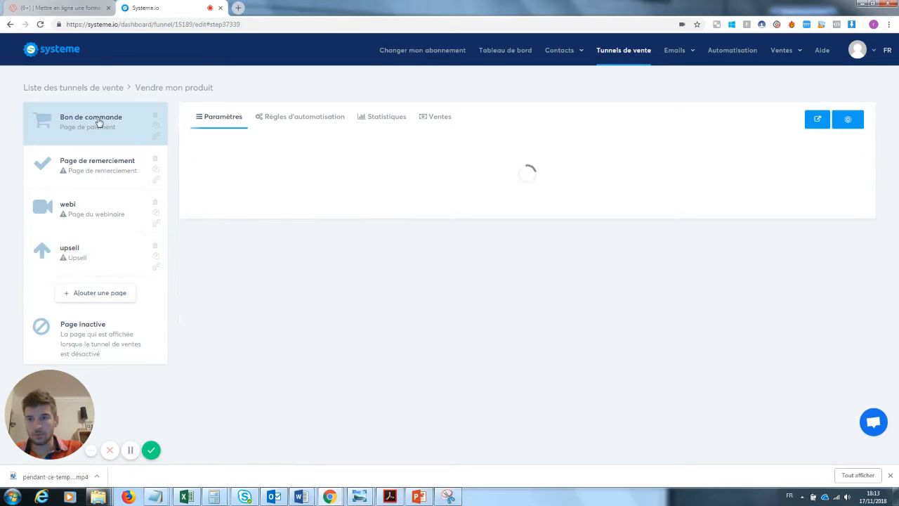
pyautogui.click(834, 209)
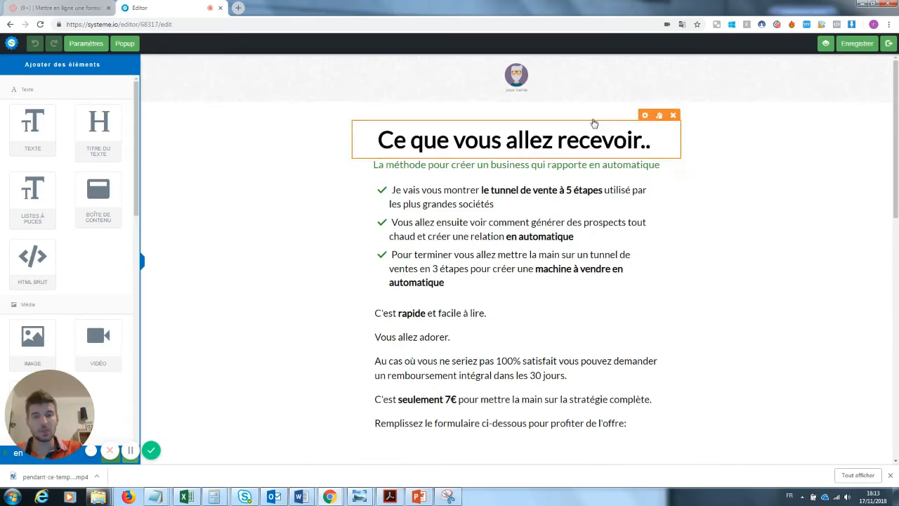
pyautogui.moveTo(895, 118); pyautogui.dragTo(896, 266)
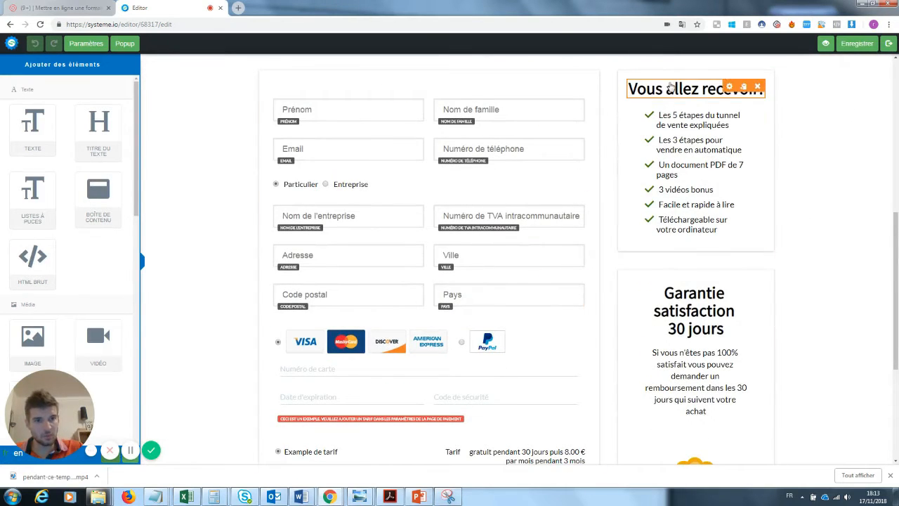
pyautogui.moveTo(896, 254); pyautogui.dragTo(898, 103)
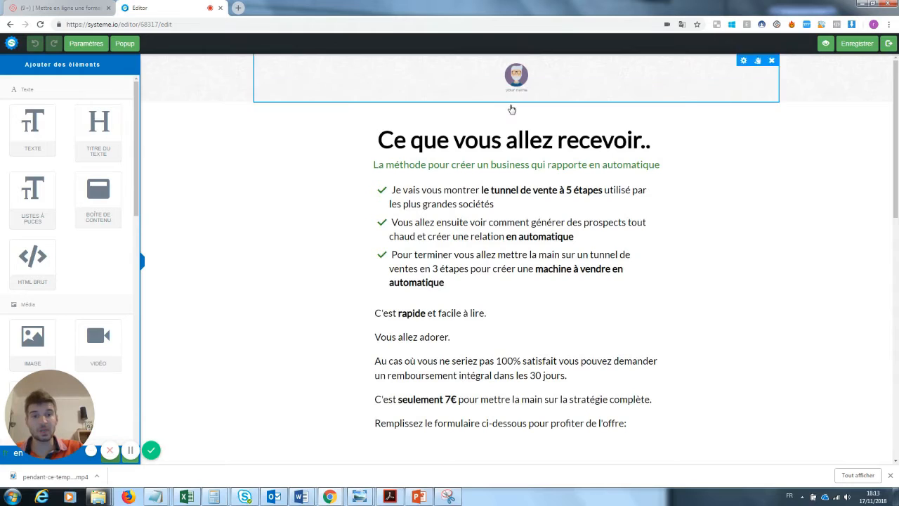
# Replace the man.png header image with the Instagram icon from the image library.
pyautogui.click(524, 80)
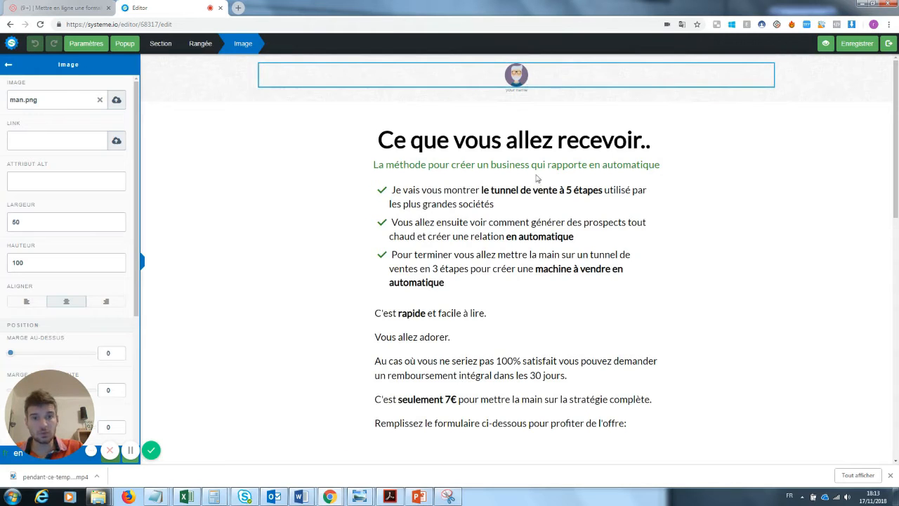
pyautogui.click(539, 189)
pyautogui.click(522, 83)
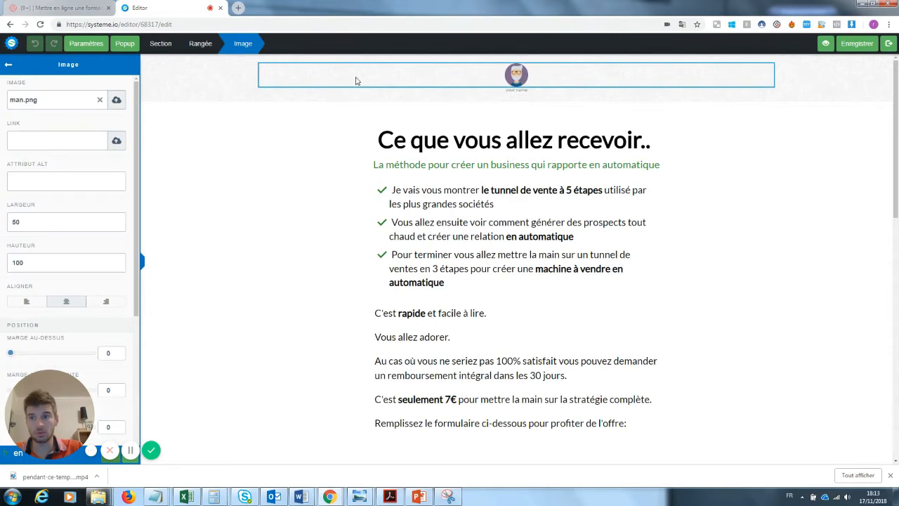
pyautogui.click(100, 102)
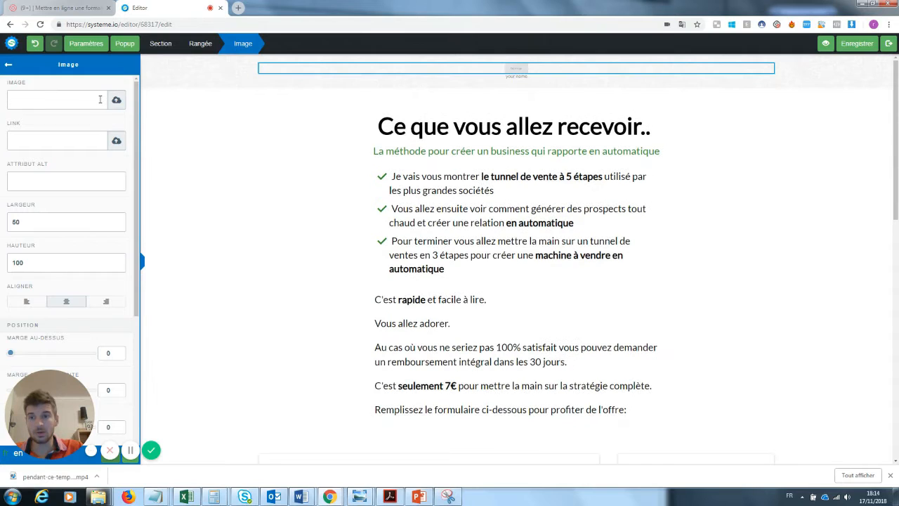
pyautogui.click(455, 194)
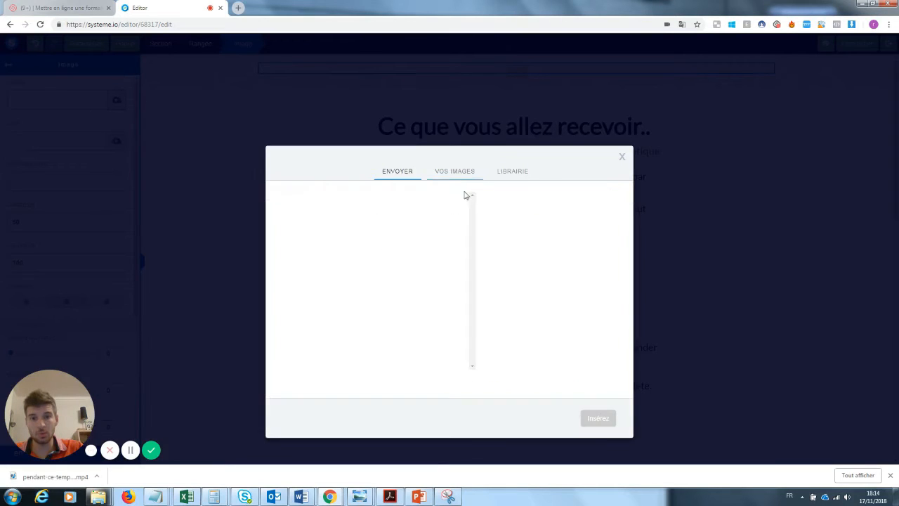
pyautogui.click(512, 172)
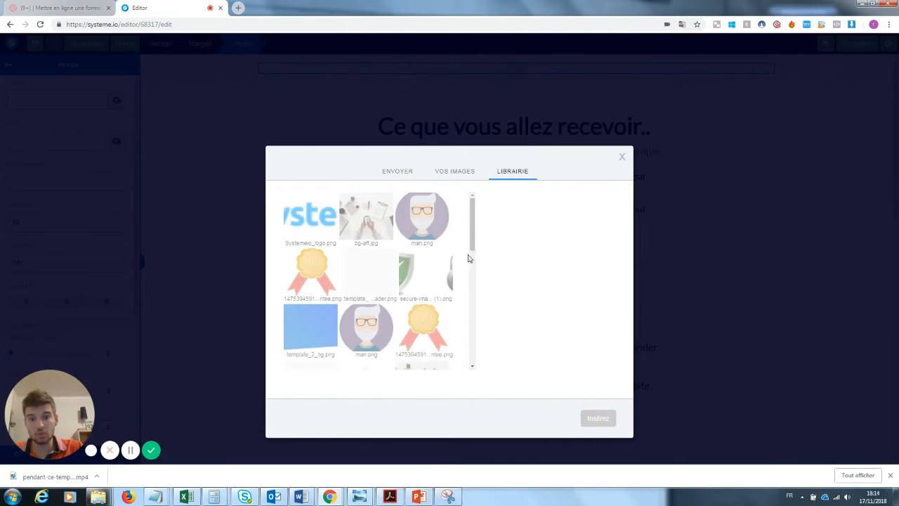
pyautogui.scroll(-5, 473, 281)
pyautogui.scroll(-3, 472, 316)
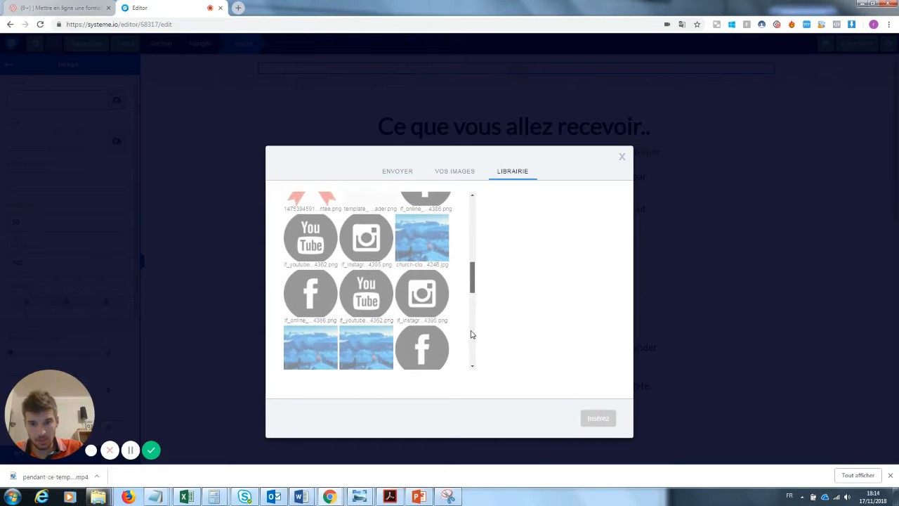
pyautogui.click(427, 302)
pyautogui.click(594, 415)
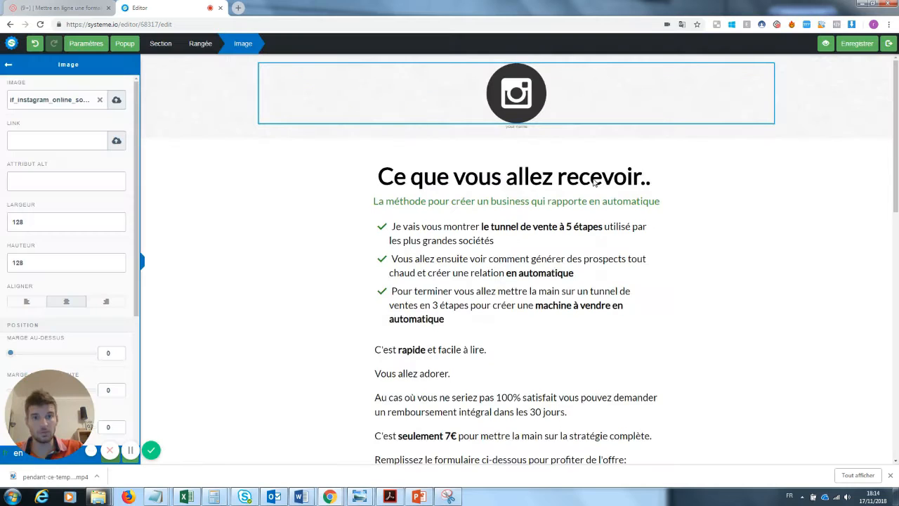
# Replace the "your name" placeholder caption beneath the header image with new text.
pyautogui.click(733, 130)
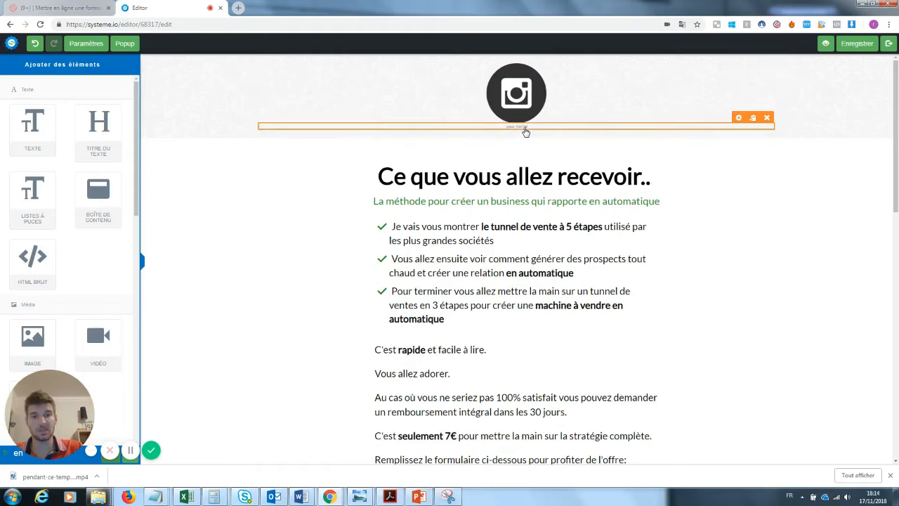
pyautogui.click(530, 128)
pyautogui.press('BackSpace')
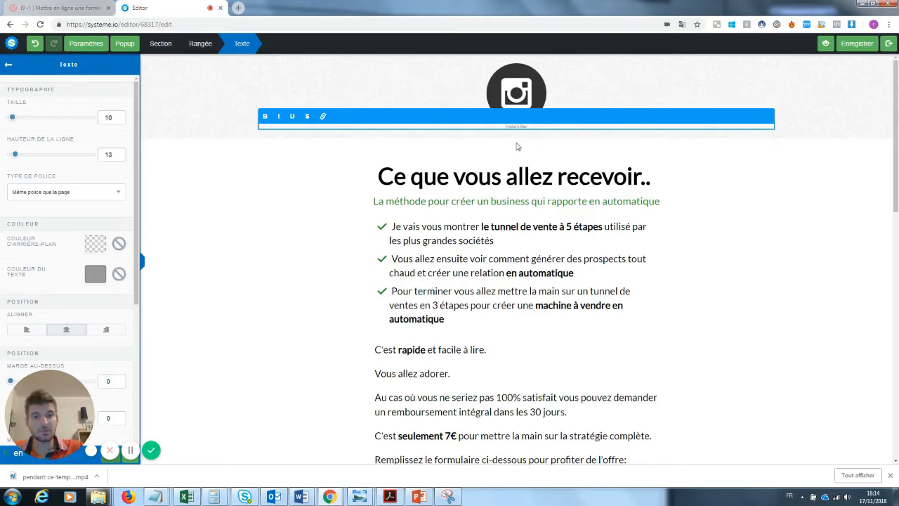
pyautogui.click(785, 238)
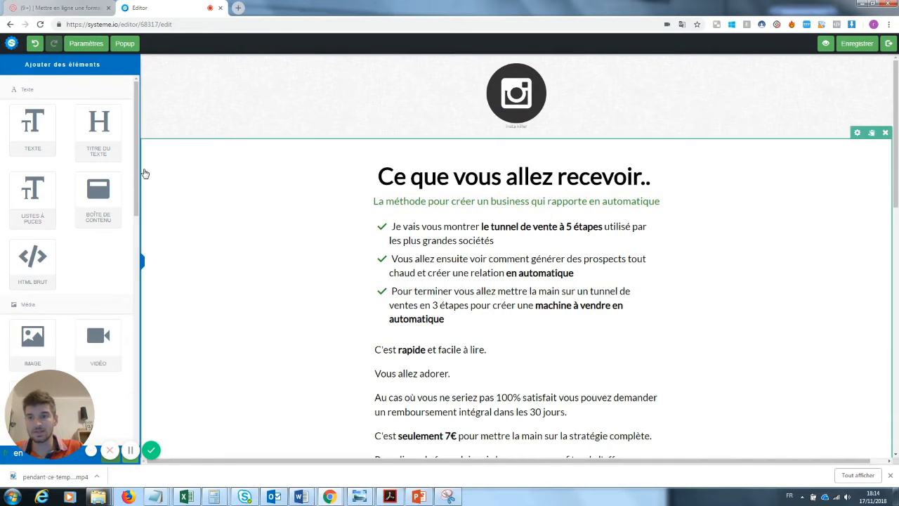
# Add a text element above the "Ce que vous allez recevoir.." heading and a row of three equal columns beneath that text.
pyautogui.moveTo(135, 173); pyautogui.dragTo(126, 279)
pyautogui.doubleClick(125, 279)
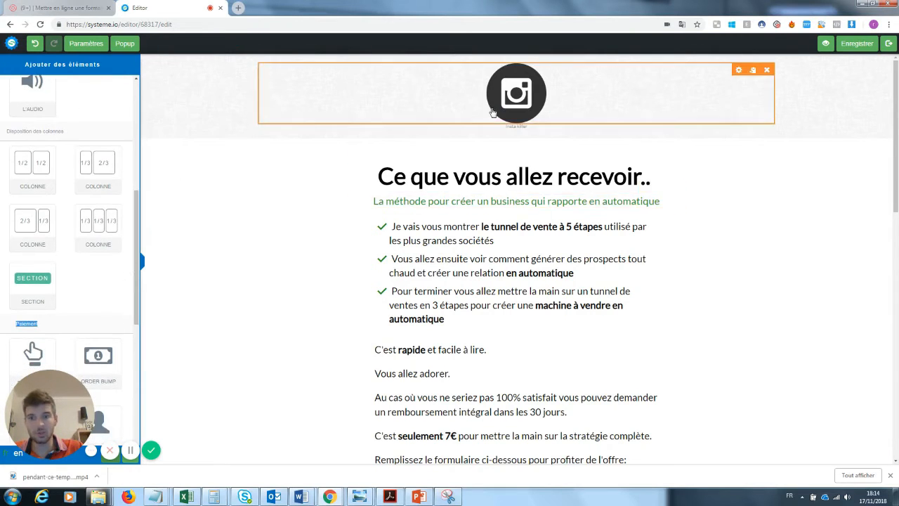
pyautogui.scroll(10, 93, 300)
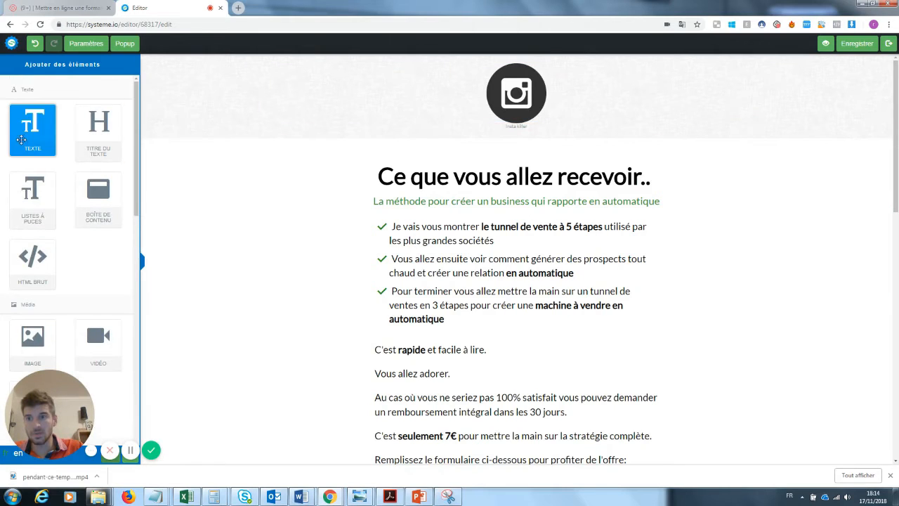
pyautogui.moveTo(33, 128); pyautogui.dragTo(461, 138)
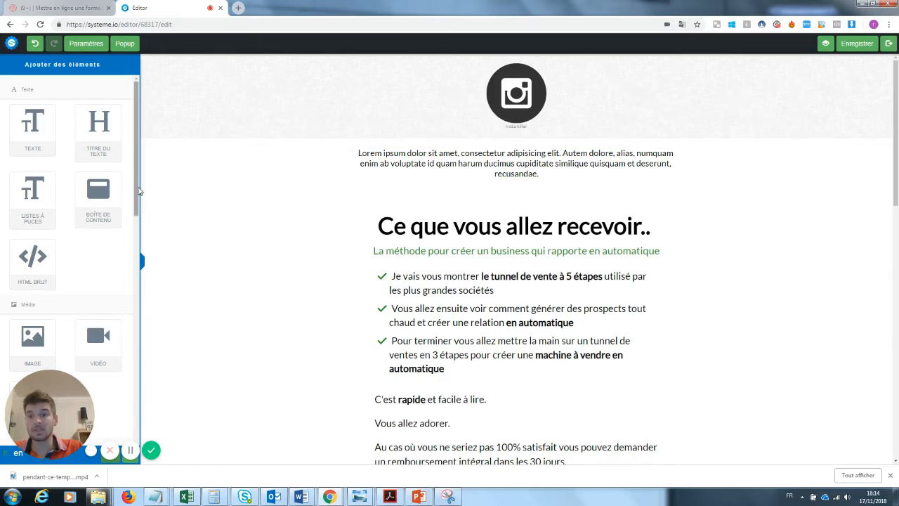
pyautogui.scroll(-3, 138, 191)
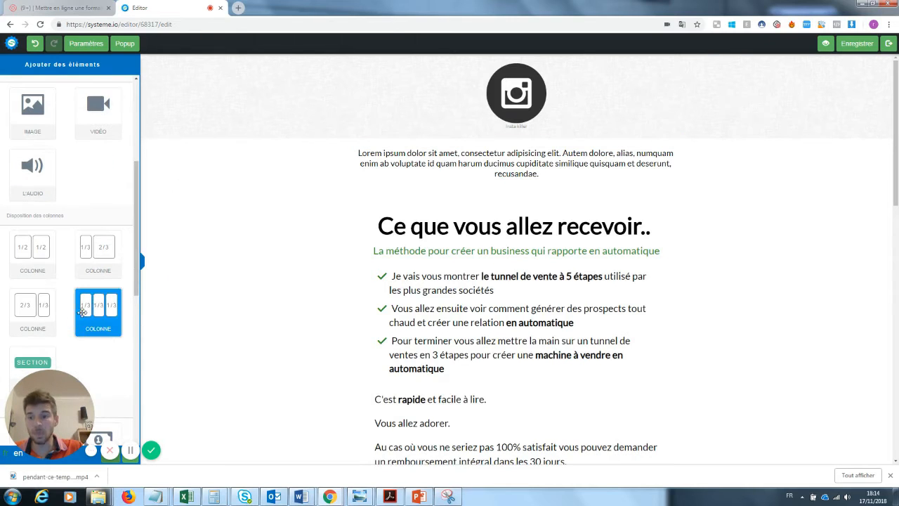
pyautogui.moveTo(99, 309); pyautogui.dragTo(409, 196)
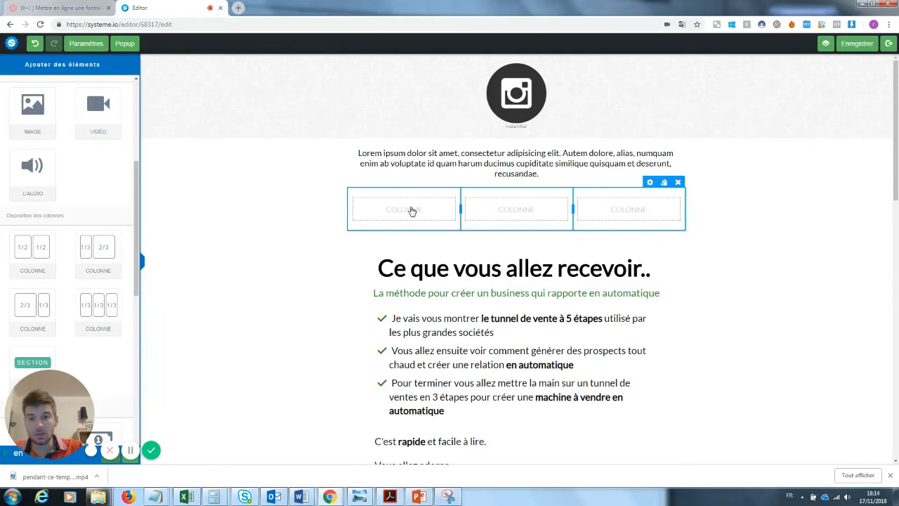
# Add a bullet list to the first column and replace its sample items with the single item Hello.
pyautogui.scroll(2, 70, 168)
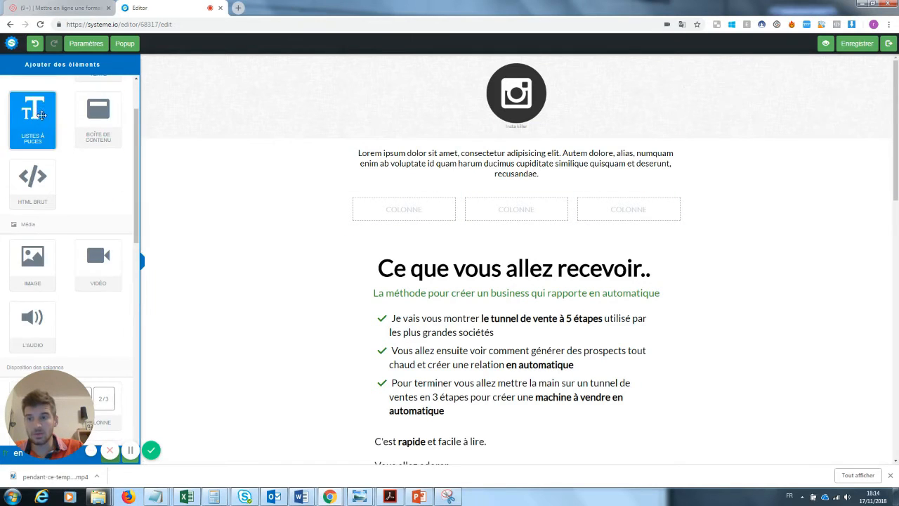
pyautogui.moveTo(35, 116); pyautogui.dragTo(422, 207)
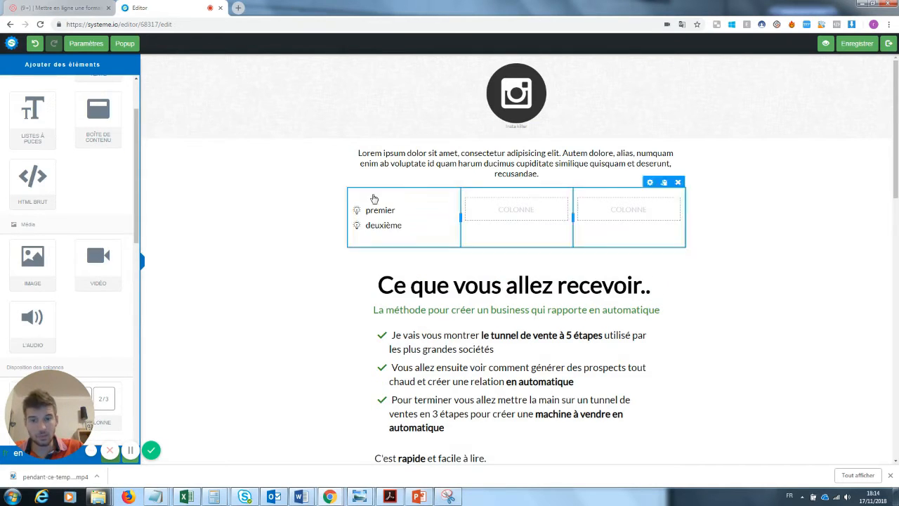
pyautogui.click(409, 228)
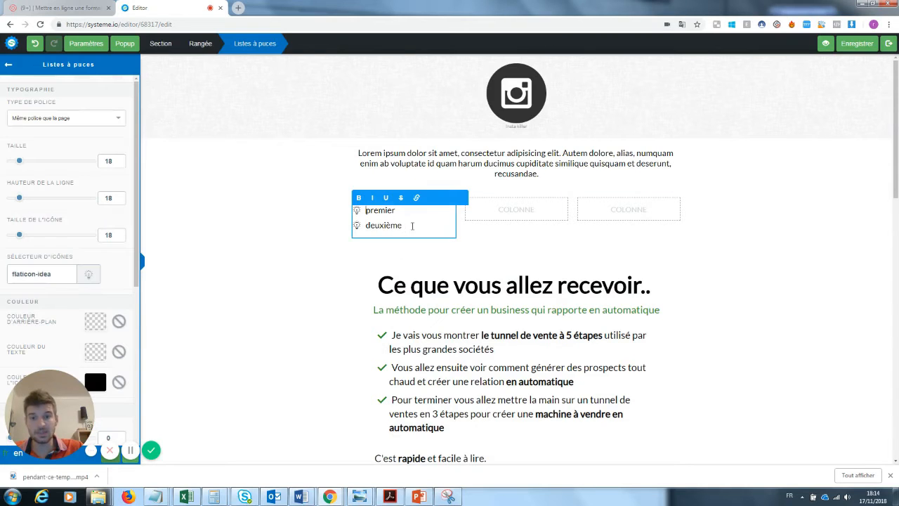
pyautogui.moveTo(411, 226); pyautogui.dragTo(355, 210)
pyautogui.write('Hello')
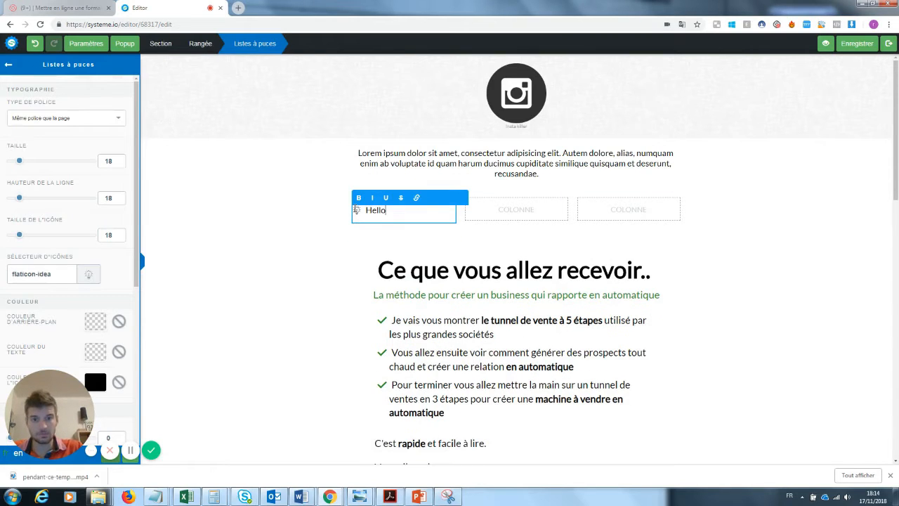
pyautogui.click(311, 299)
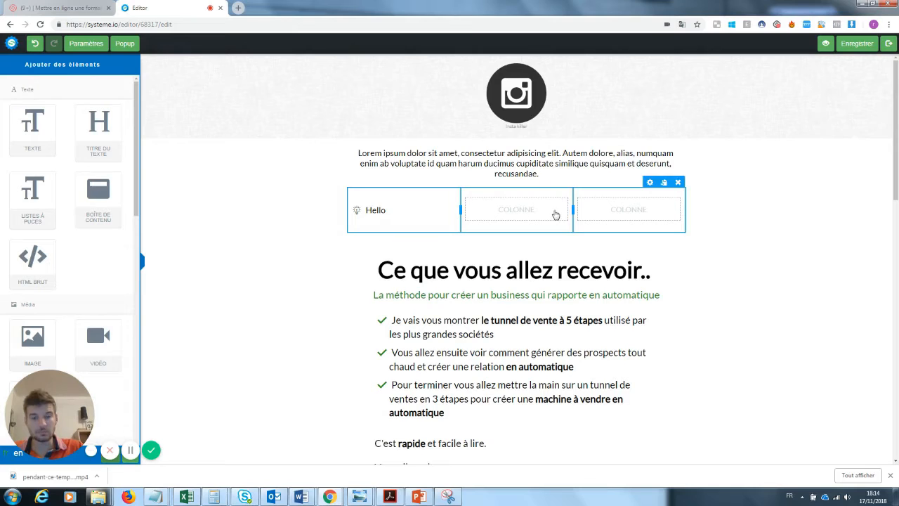
# Insert a right-aligned image above the three-column row and another image in the row's middle column.
pyautogui.moveTo(47, 323); pyautogui.dragTo(455, 185)
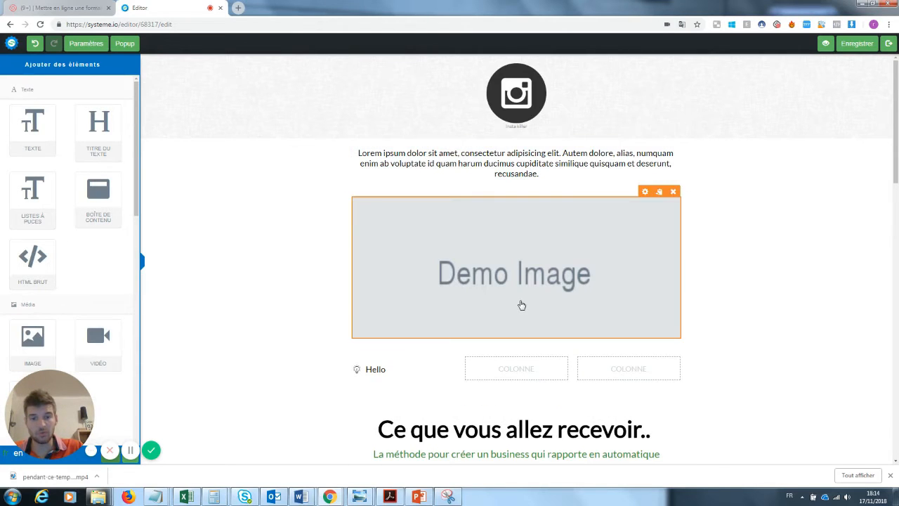
pyautogui.click(522, 305)
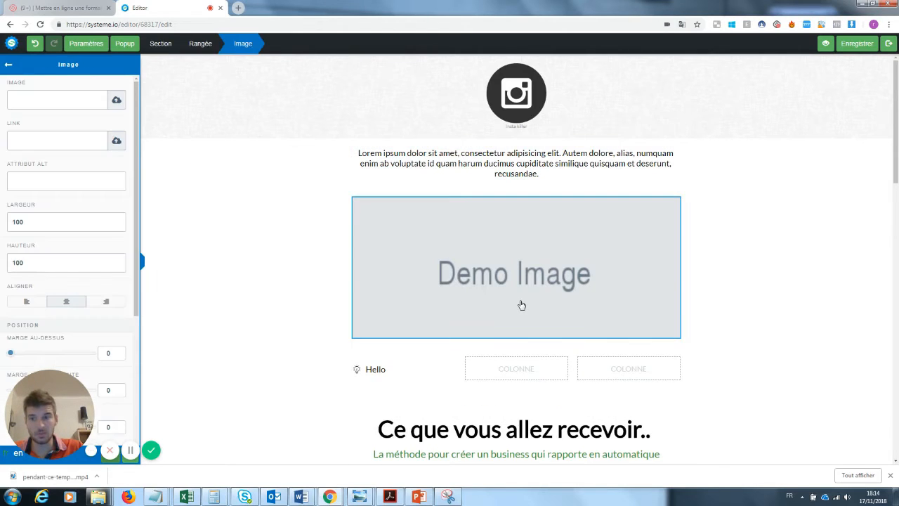
pyautogui.click(29, 304)
pyautogui.click(115, 308)
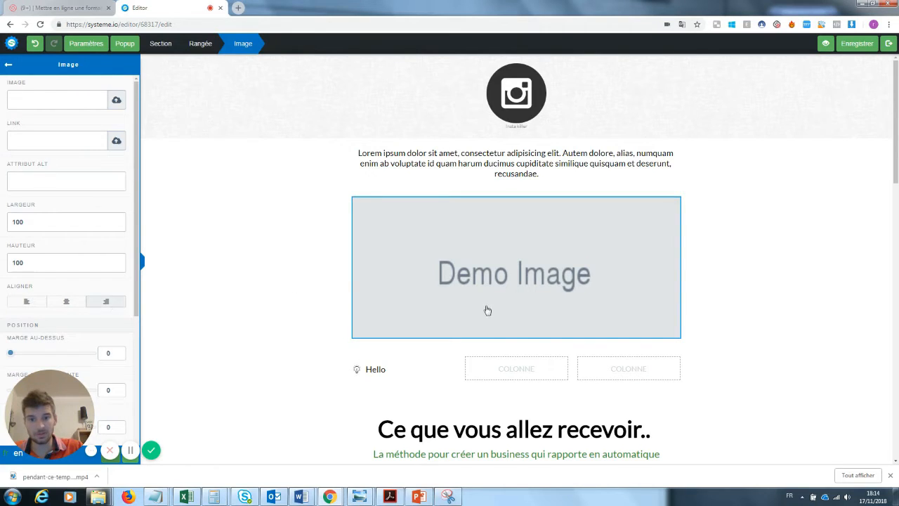
pyautogui.click(470, 346)
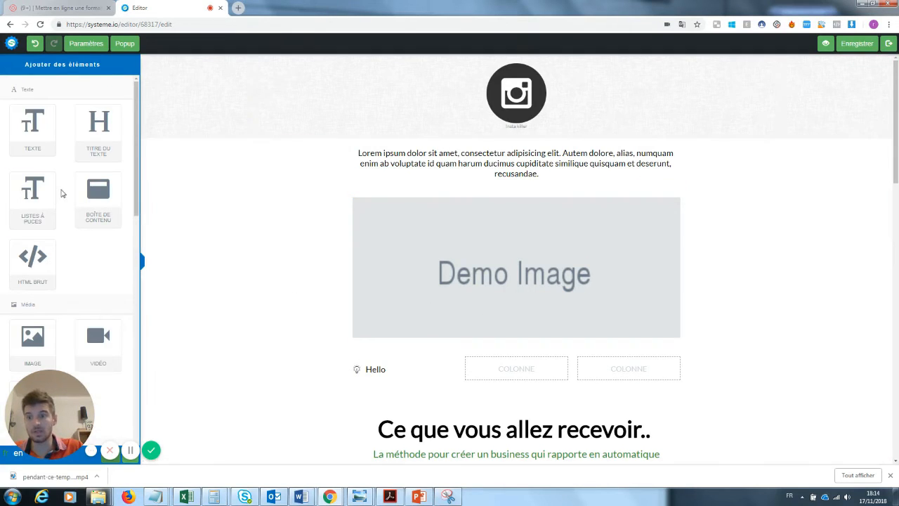
pyautogui.moveTo(32, 330); pyautogui.dragTo(502, 373)
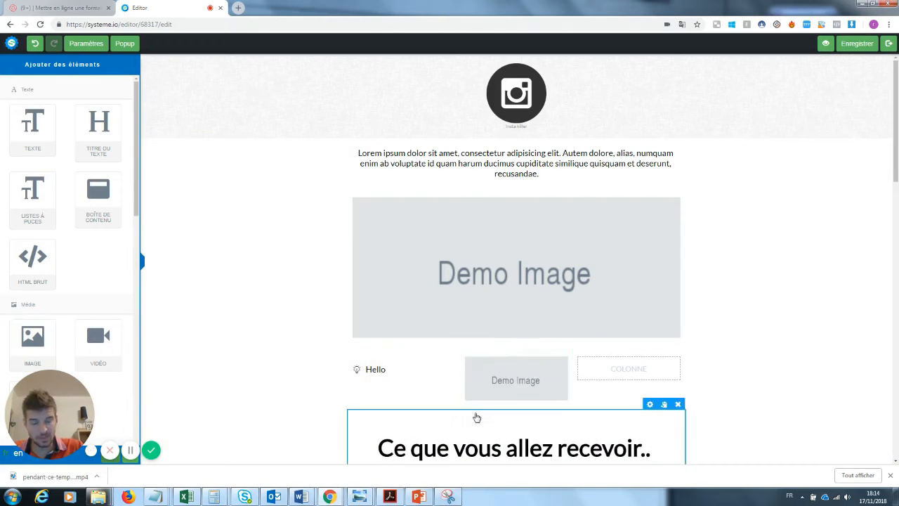
# Look over the edited page down to the order form fields, and exit the page editor.
pyautogui.moveTo(898, 154); pyautogui.dragTo(897, 239)
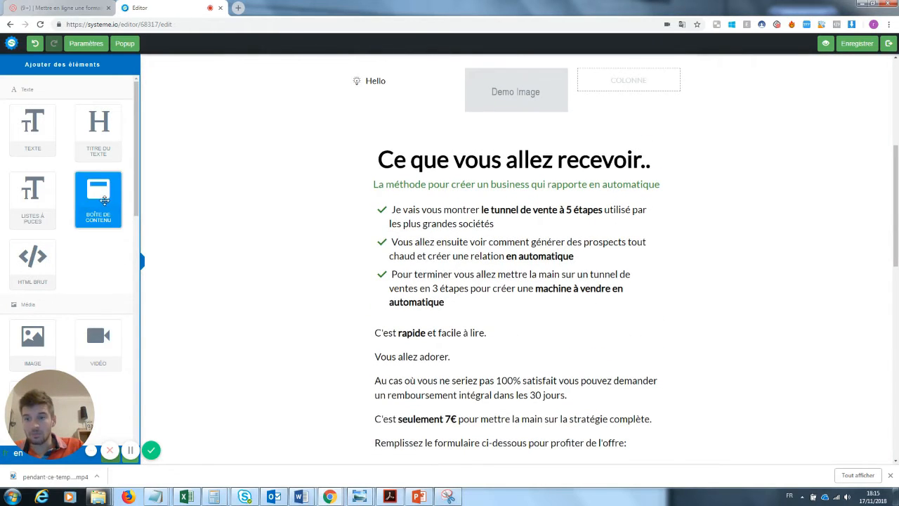
pyautogui.moveTo(897, 212); pyautogui.dragTo(898, 114)
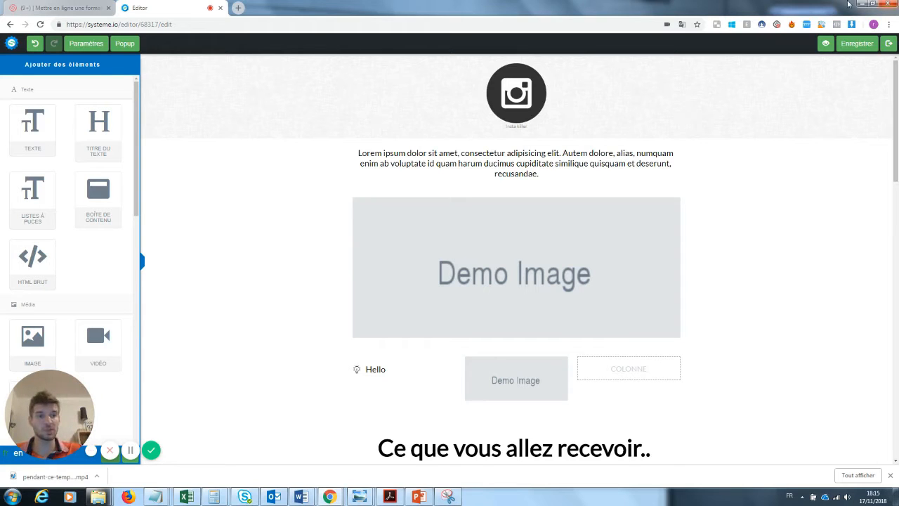
pyautogui.moveTo(897, 114); pyautogui.dragTo(898, 302)
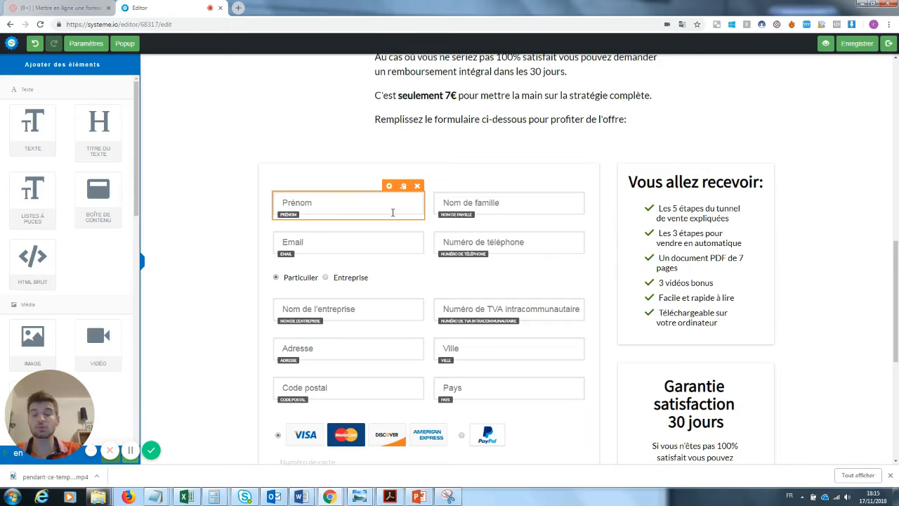
pyautogui.scroll(6, 332, 189)
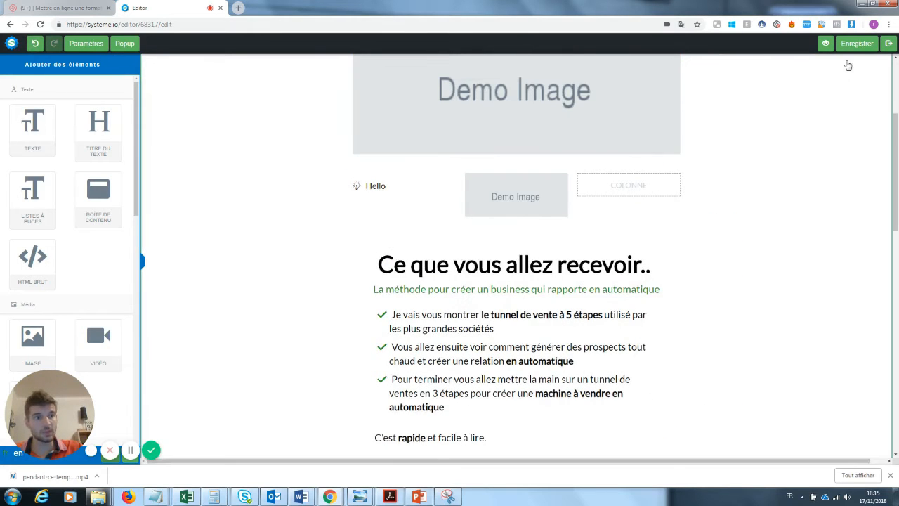
pyautogui.click(890, 44)
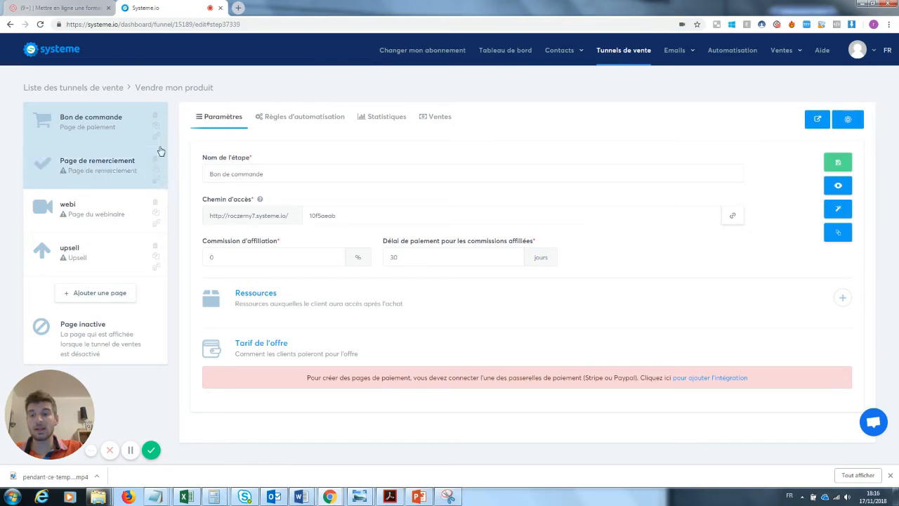
# Add a new page named contenu of type Page de vente to the funnel.
pyautogui.click(111, 302)
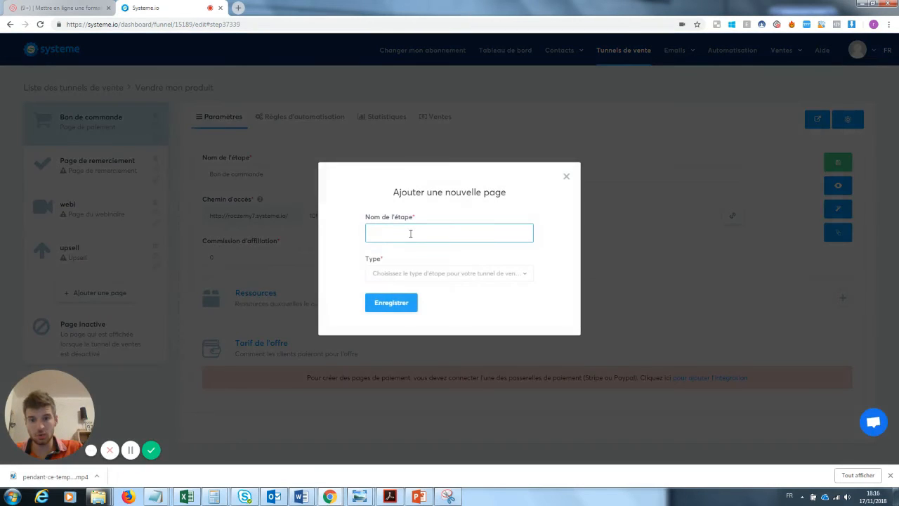
pyautogui.write('contenu')
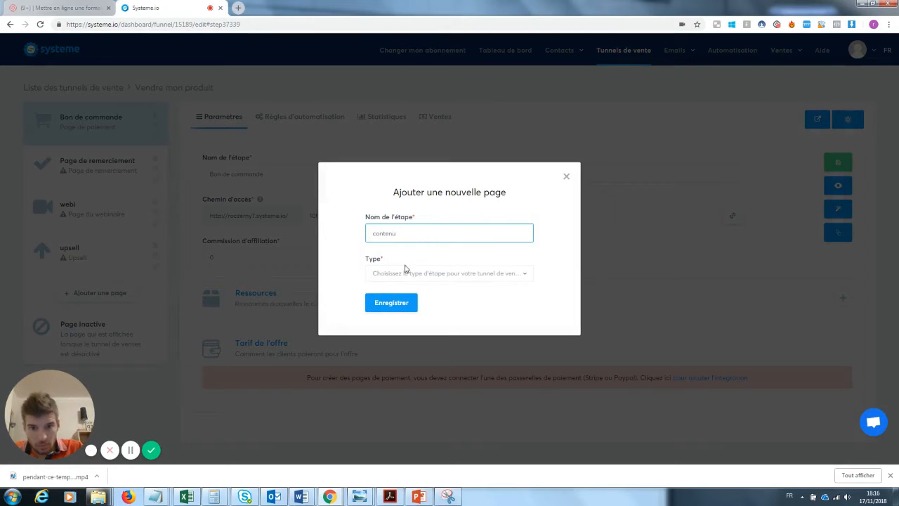
pyautogui.click(406, 271)
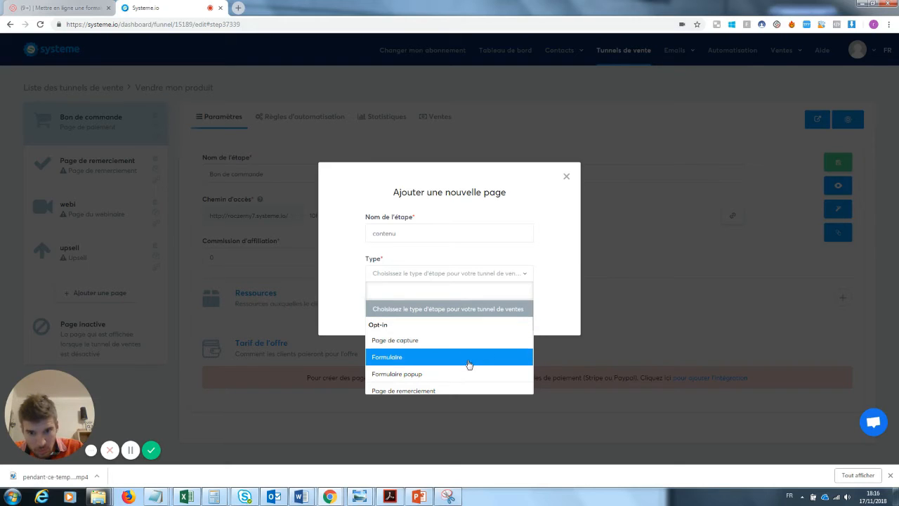
pyautogui.press('Down')
pyautogui.press('Down')
pyautogui.press('Down')
pyautogui.press('Down')
pyautogui.press('Down')
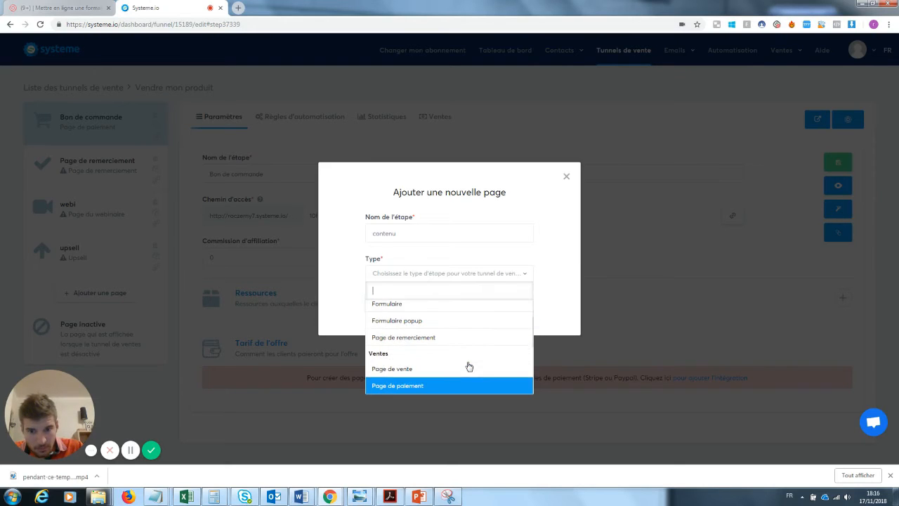
pyautogui.press('Up')
pyautogui.press('Up')
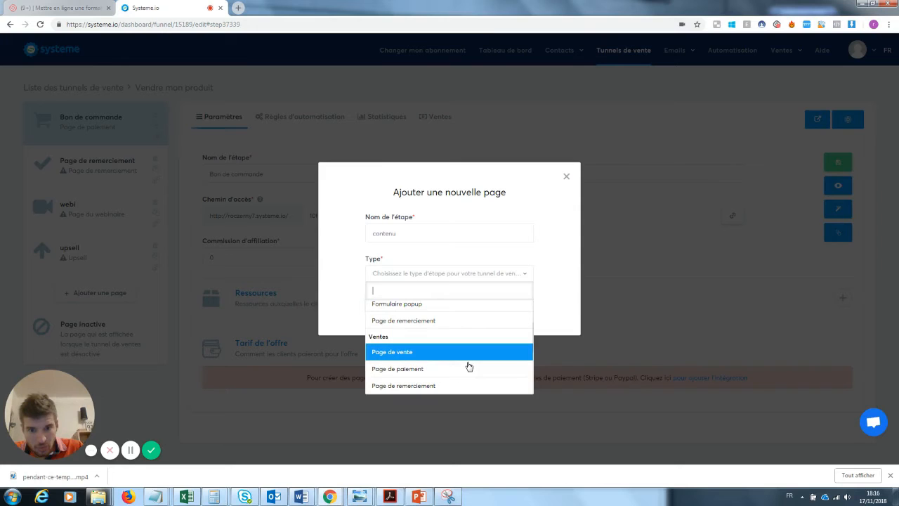
pyautogui.click(422, 351)
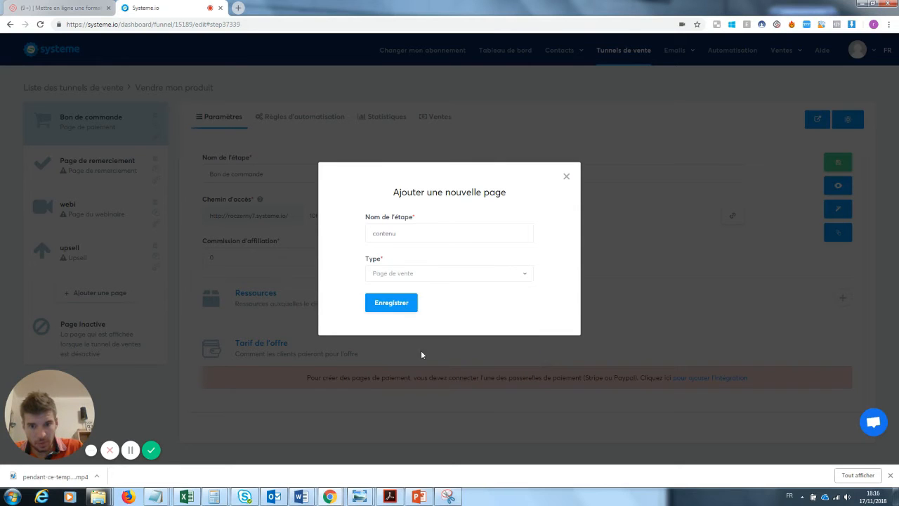
pyautogui.click(399, 310)
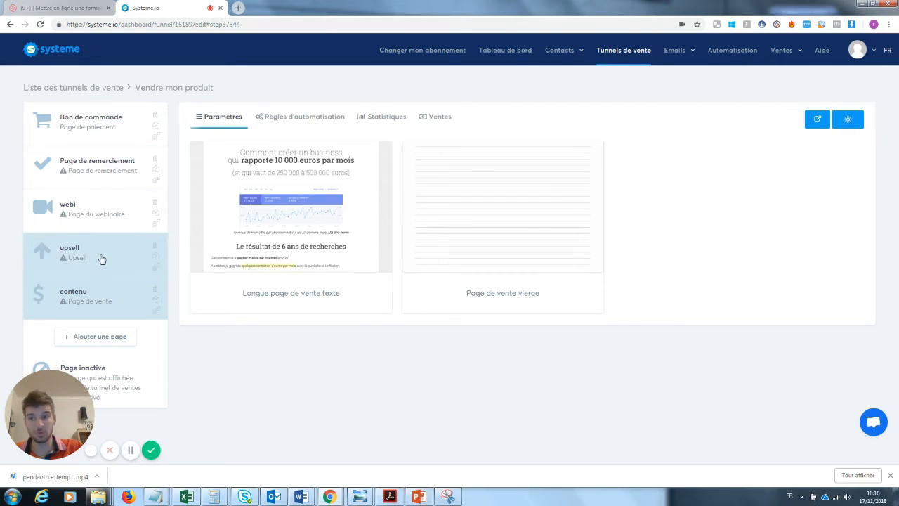
# Add an Envoyer un email action to the Nouvelle vente automation rule of the Bon de commande page.
pyautogui.moveTo(264, 266)
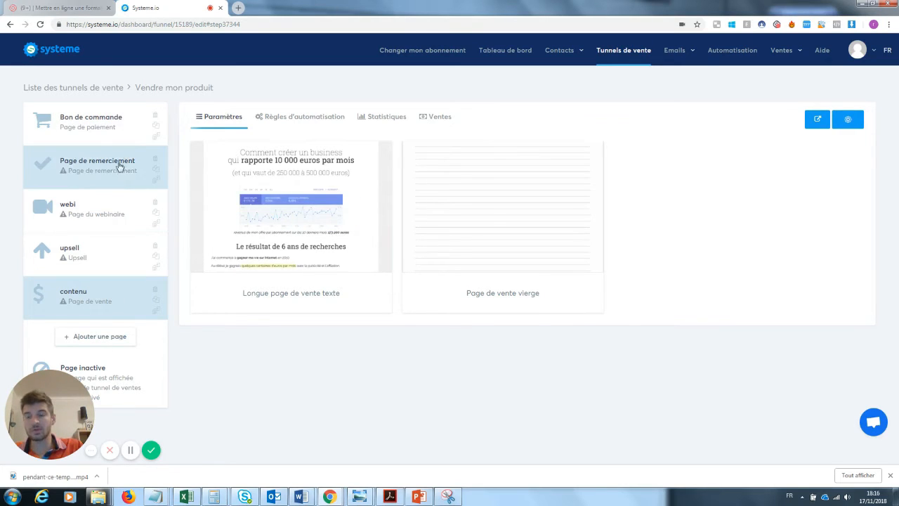
pyautogui.click(90, 125)
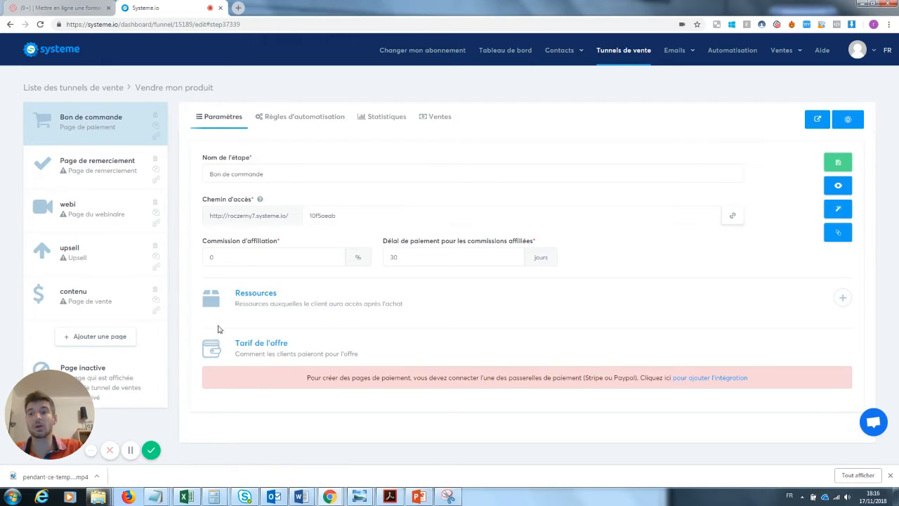
pyautogui.click(309, 117)
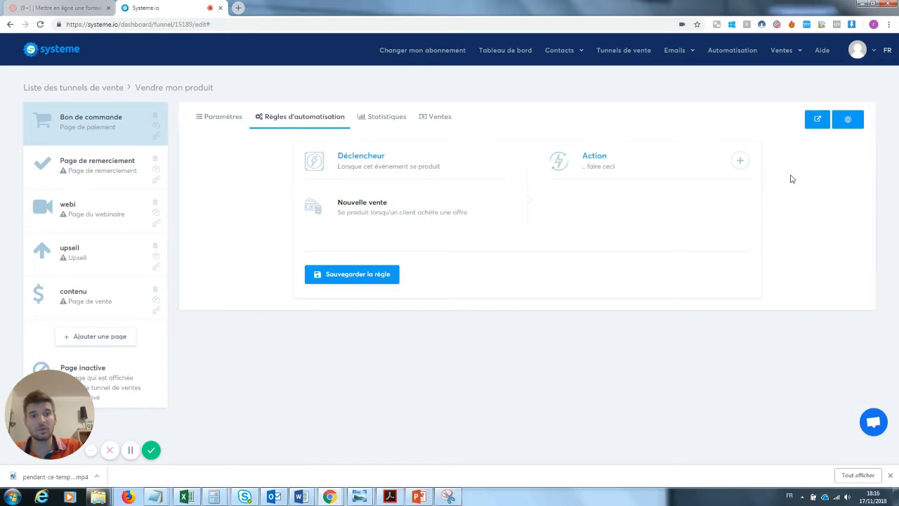
pyautogui.click(740, 161)
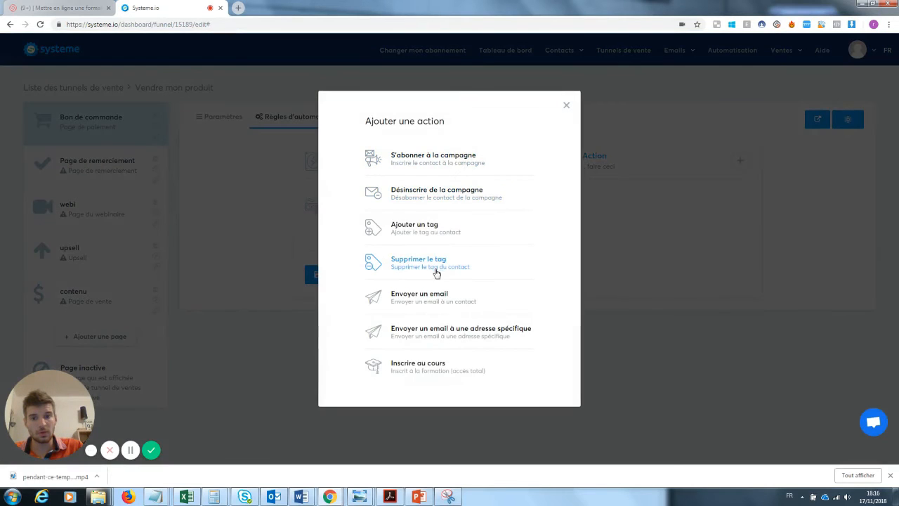
pyautogui.click(435, 298)
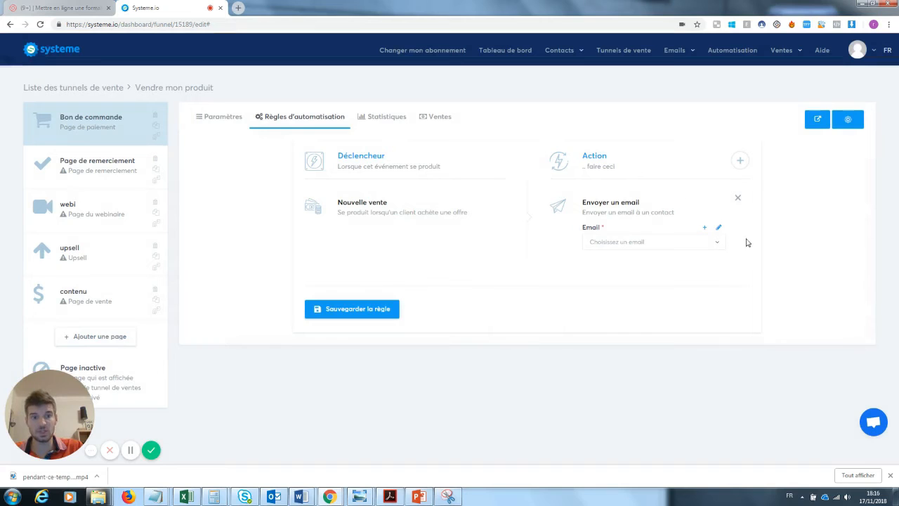
# View the email composition form for the rule's email action and the list of further actions, closing both without changes.
pyautogui.click(718, 227)
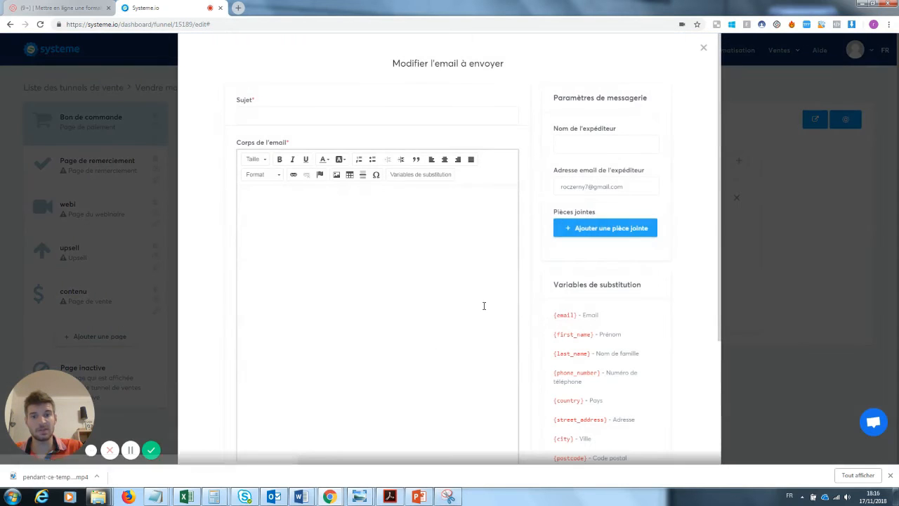
pyautogui.click(703, 47)
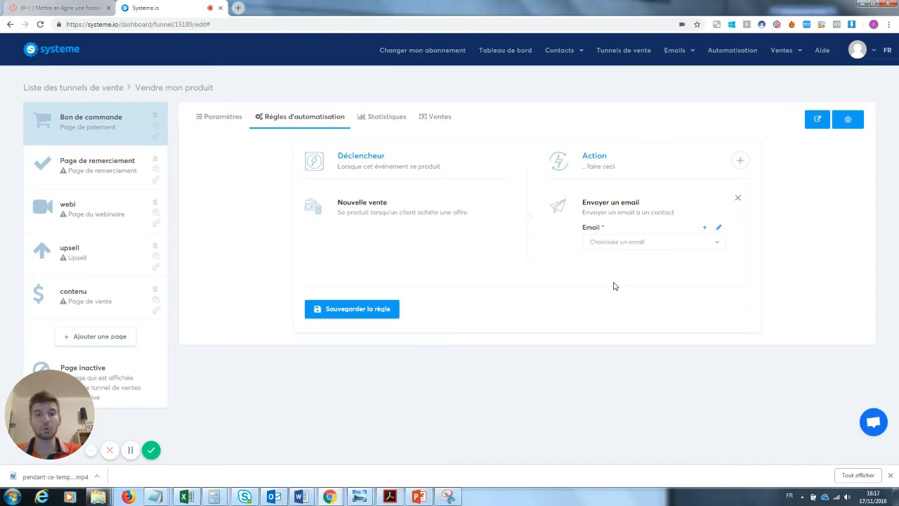
pyautogui.click(741, 161)
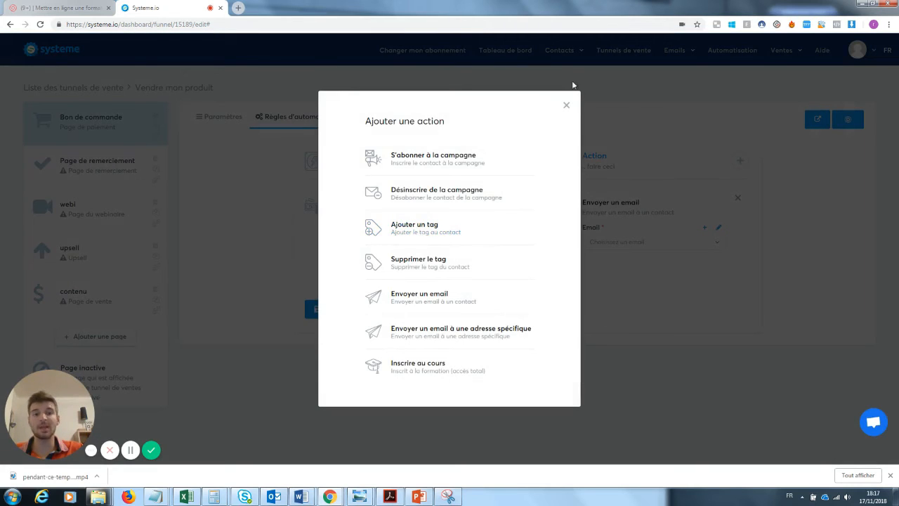
pyautogui.click(566, 105)
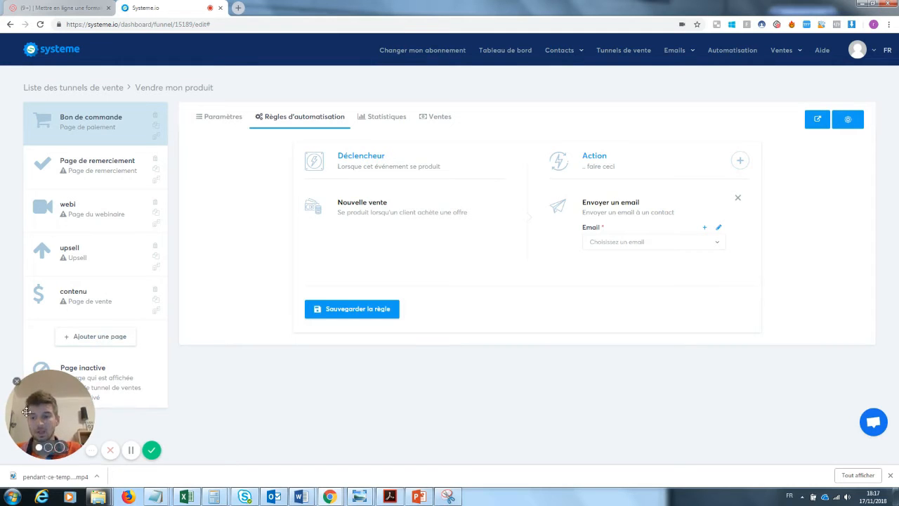
# Switch to the other Chrome window showing the Tableau de bord, restore both windows to smaller sizes, and widen the dashboard window beside the funnel.
pyautogui.moveTo(46, 415); pyautogui.dragTo(258, 401)
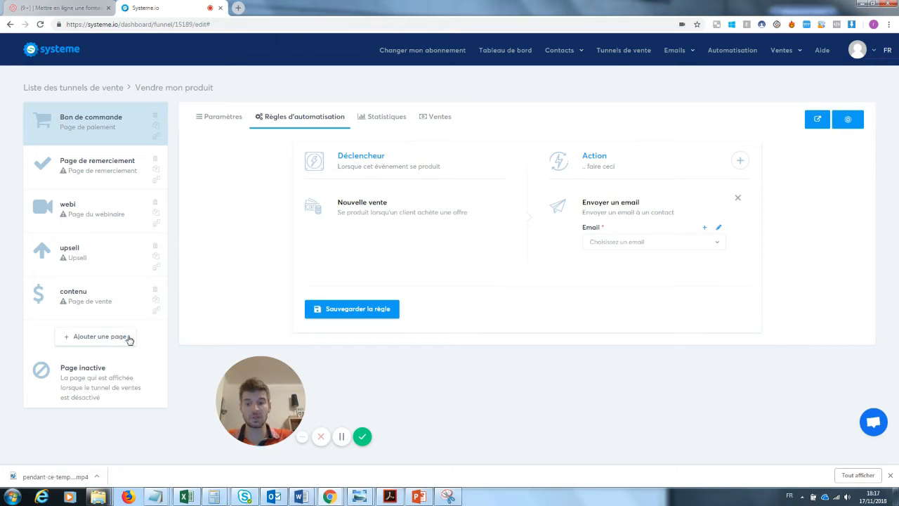
pyautogui.moveTo(329, 495)
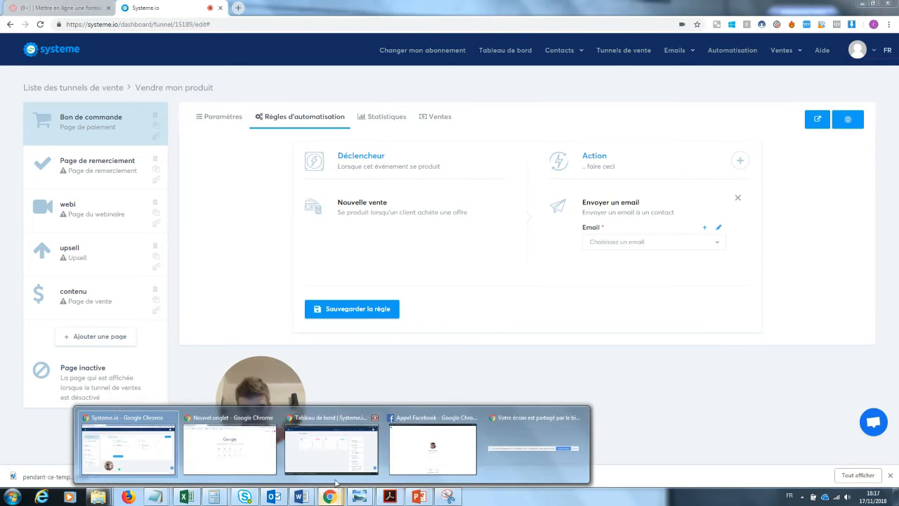
pyautogui.click(344, 453)
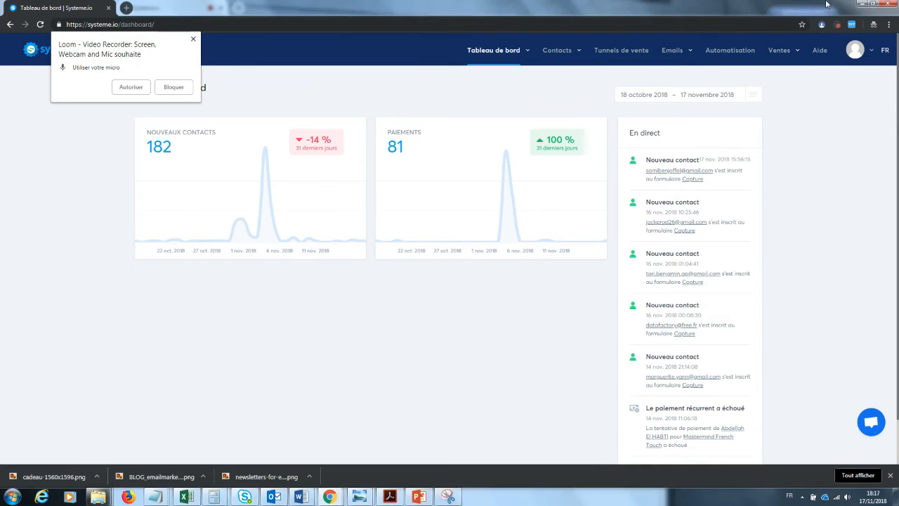
pyautogui.click(873, 5)
pyautogui.moveTo(419, 182); pyautogui.dragTo(619, 61)
pyautogui.moveTo(263, 375); pyautogui.dragTo(52, 248)
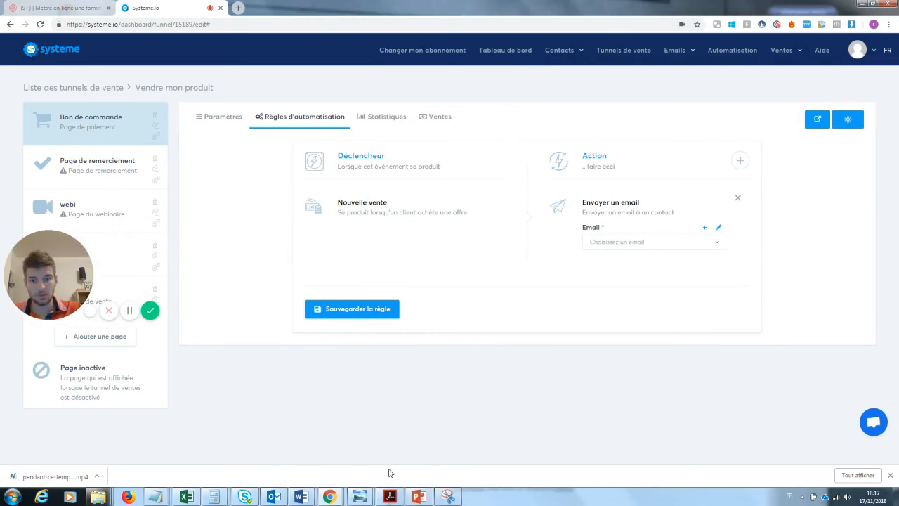
pyautogui.click(874, 5)
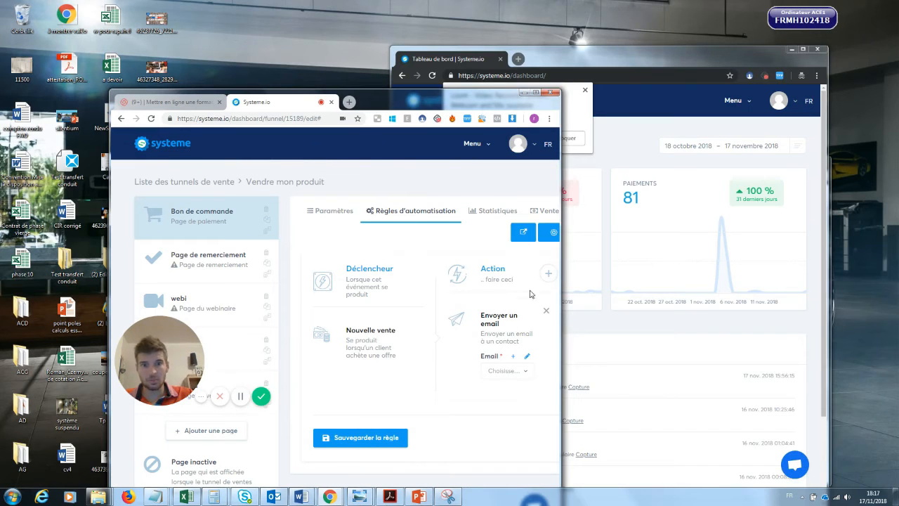
pyautogui.moveTo(435, 94); pyautogui.dragTo(325, 6)
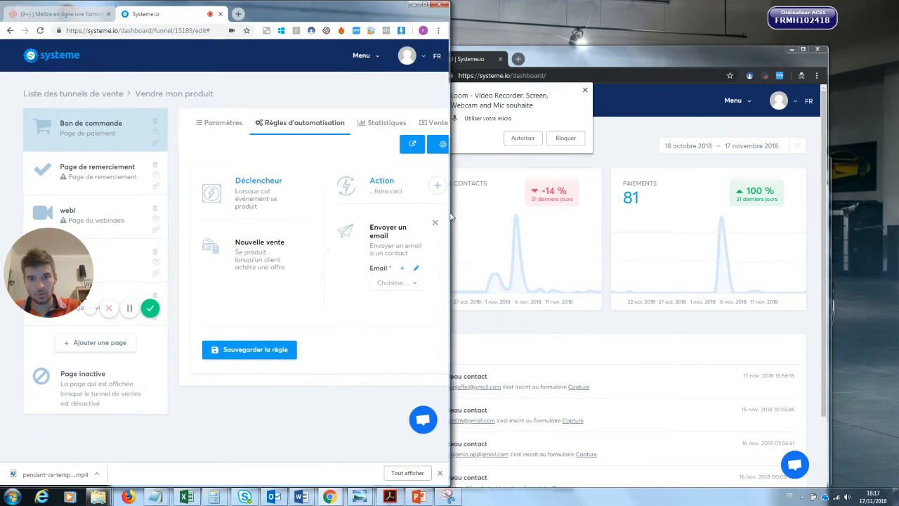
pyautogui.click(693, 46)
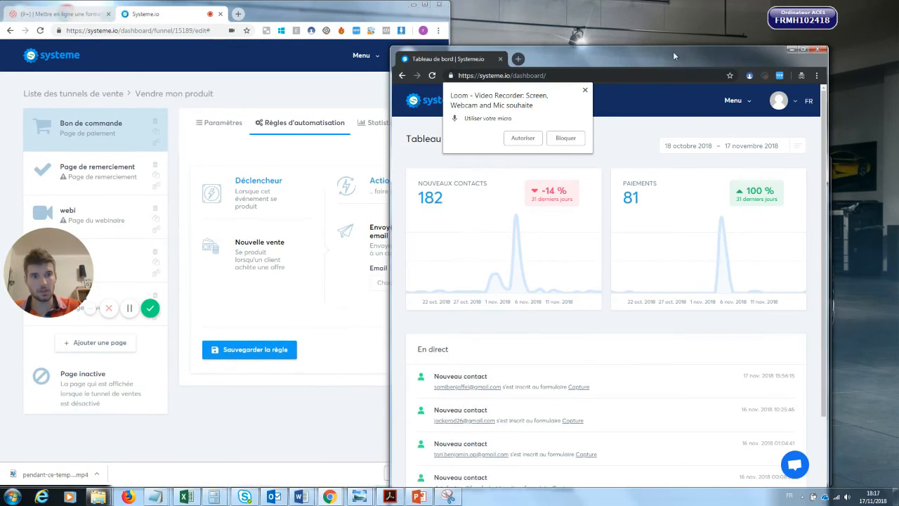
pyautogui.moveTo(673, 52); pyautogui.dragTo(764, 18)
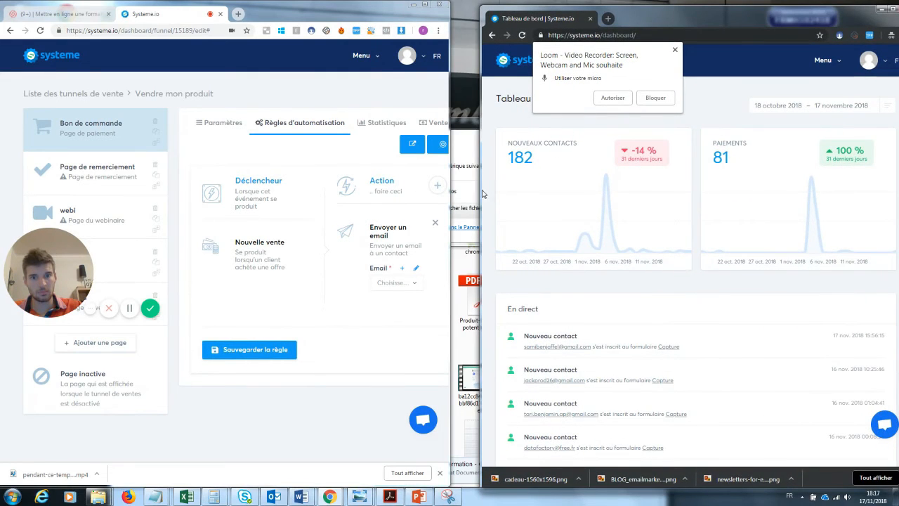
pyautogui.moveTo(478, 191); pyautogui.dragTo(111, 250)
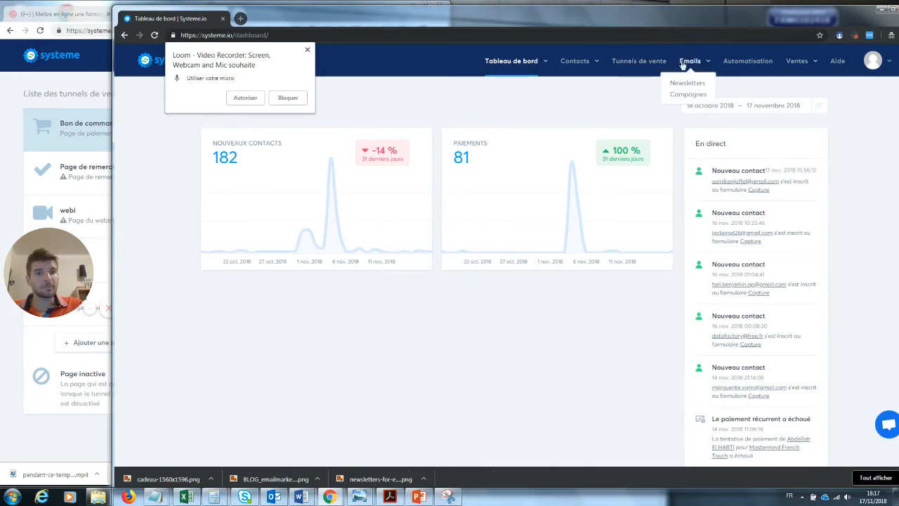
# Allow Loom's camera access and open the Mastermind funnel from the list of sales funnels in a maximized window.
pyautogui.click(639, 61)
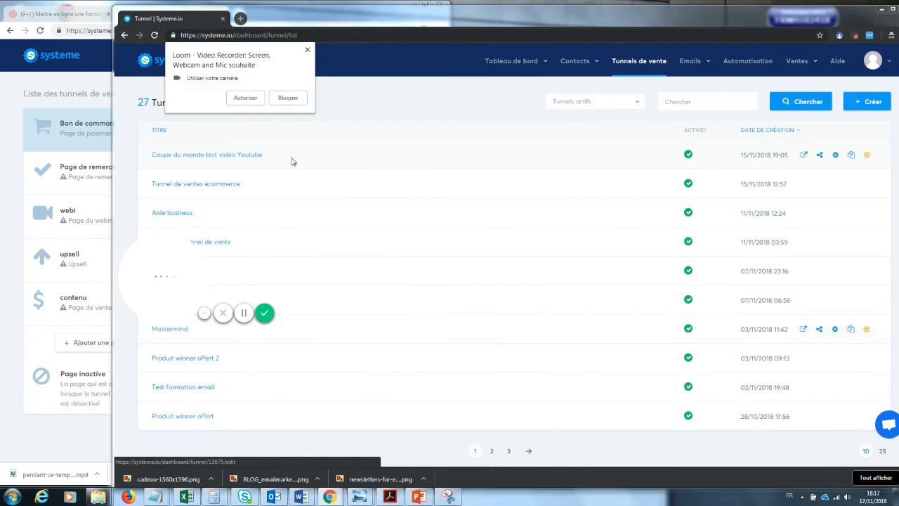
pyautogui.click(244, 98)
pyautogui.click(176, 329)
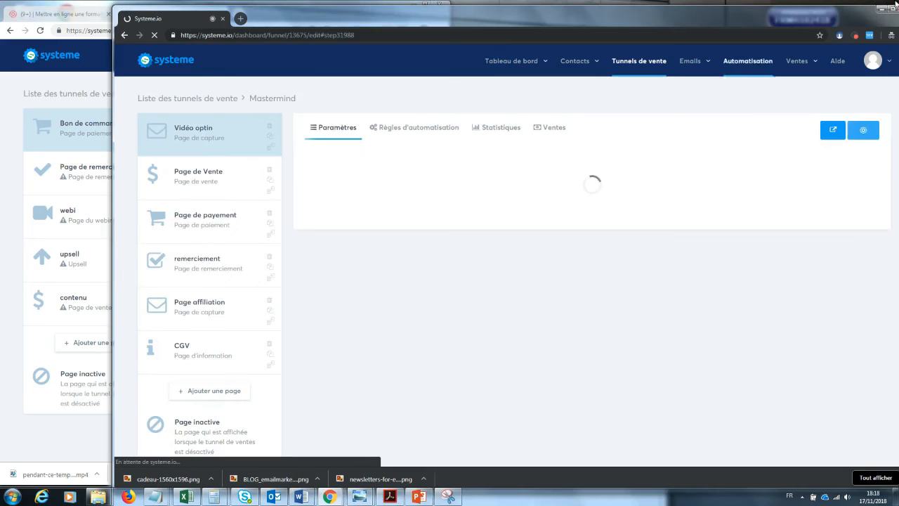
pyautogui.press('super+Up')
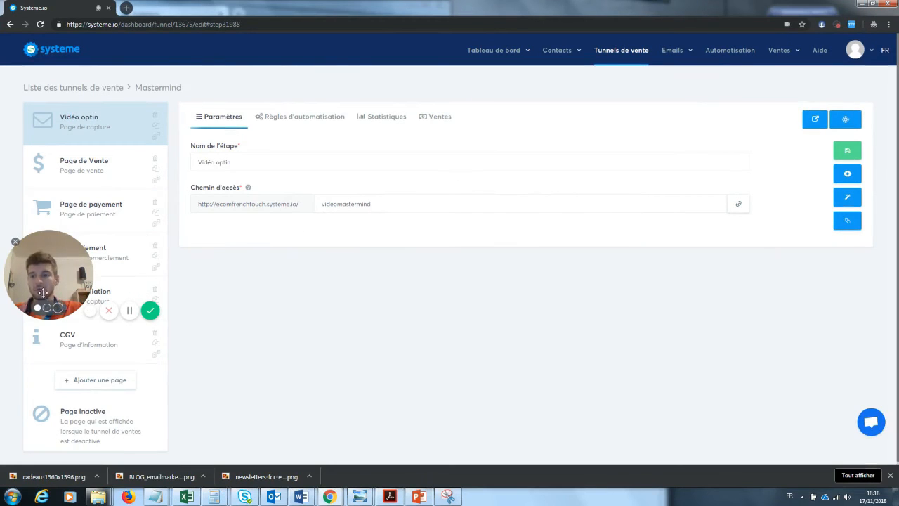
# Look through the settings of the Mastermind funnel's Page de Vente, Page de payement and remerciement steps.
pyautogui.moveTo(44, 281); pyautogui.dragTo(354, 321)
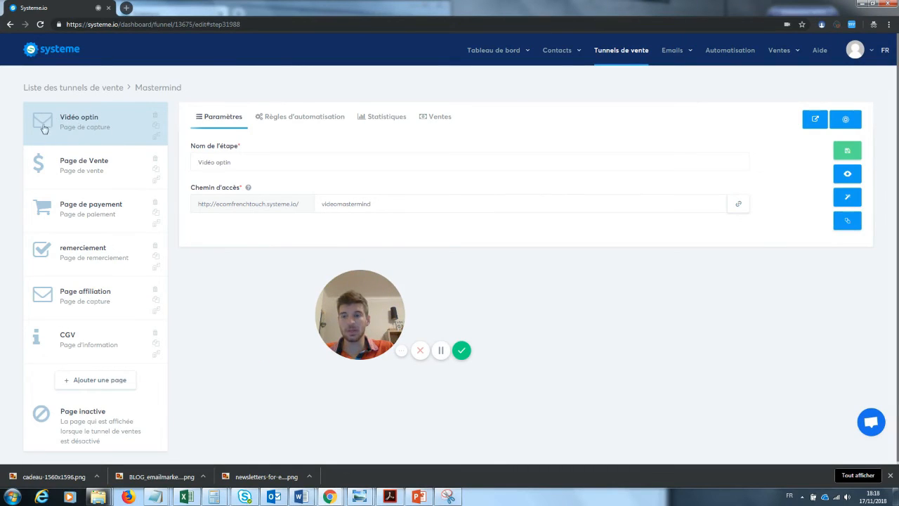
pyautogui.click(82, 161)
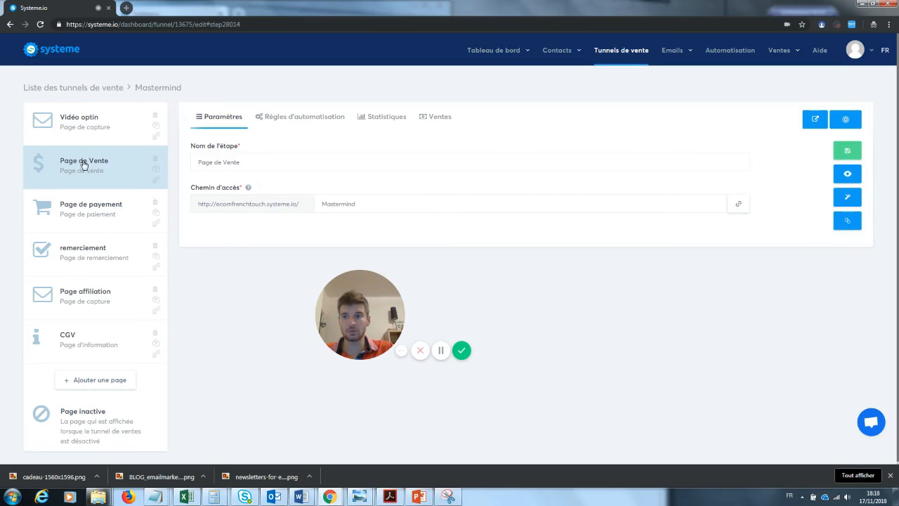
pyautogui.click(83, 204)
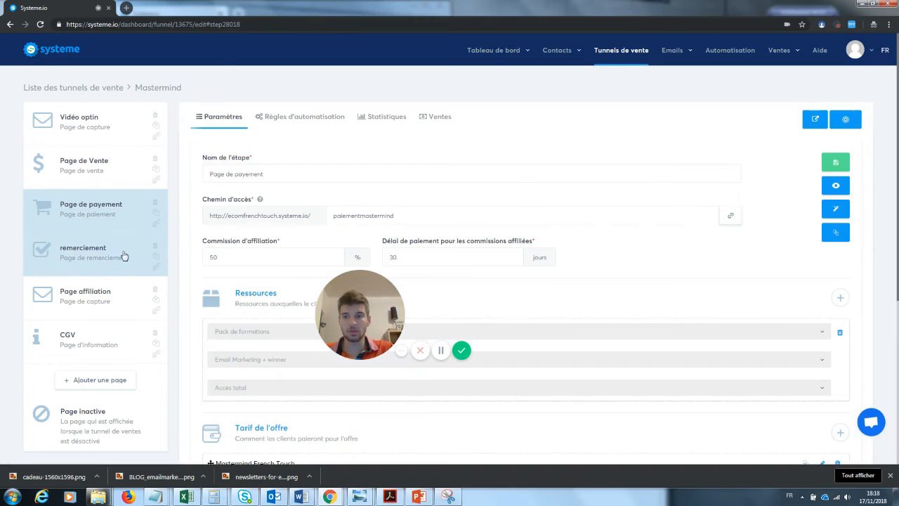
pyautogui.click(87, 259)
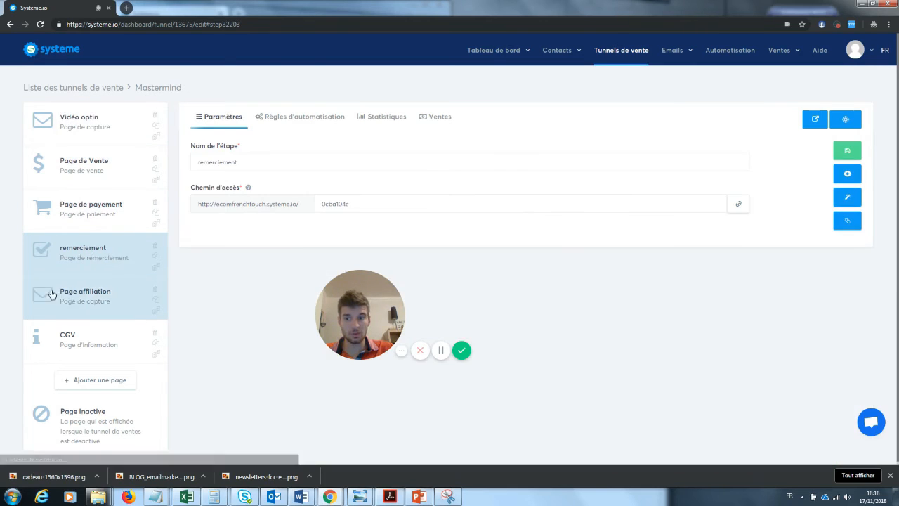
# Select the Vidéo optin step of the Mastermind funnel and preview its live page.
pyautogui.click(99, 129)
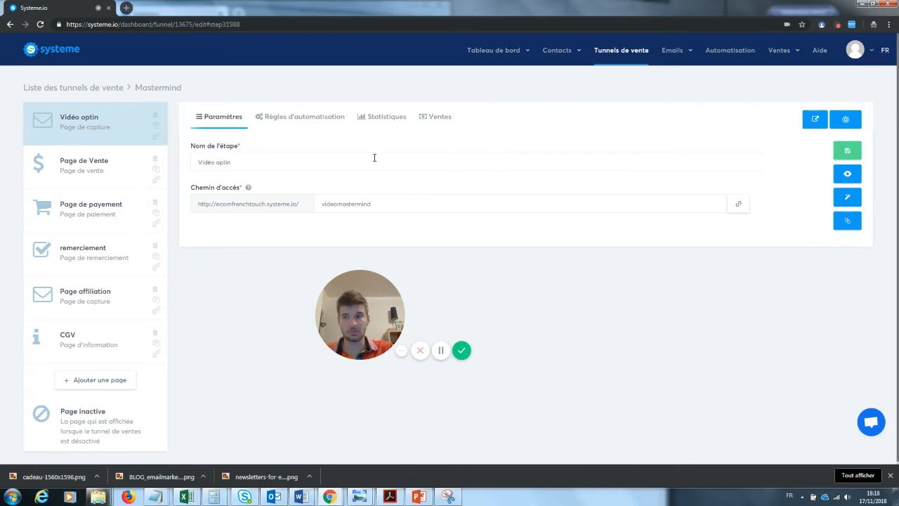
pyautogui.click(847, 174)
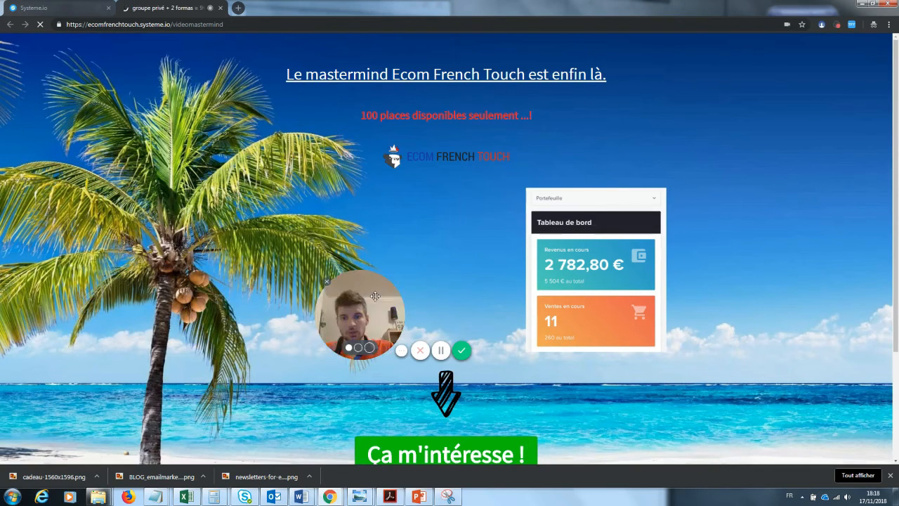
pyautogui.moveTo(372, 299); pyautogui.dragTo(66, 361)
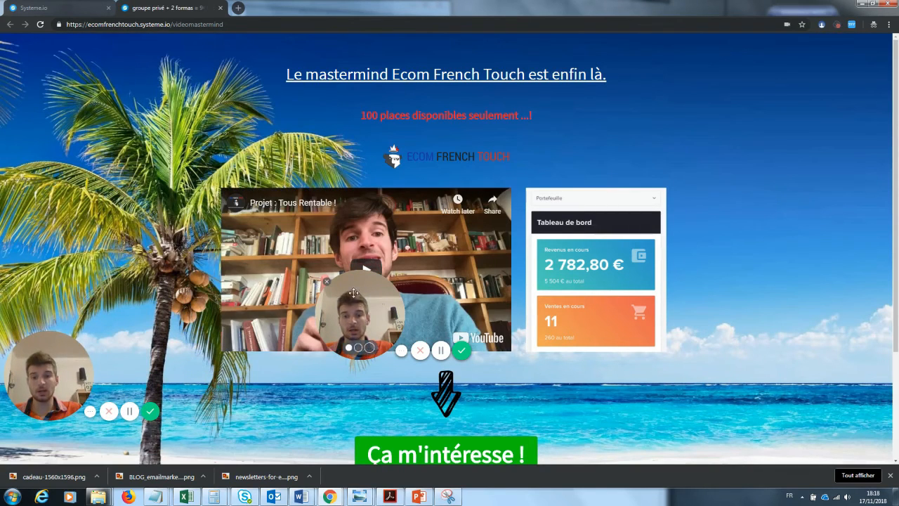
# Close the extra Loom webcam bubble and turn the webcam back on with the HP HD Camera.
pyautogui.click(327, 284)
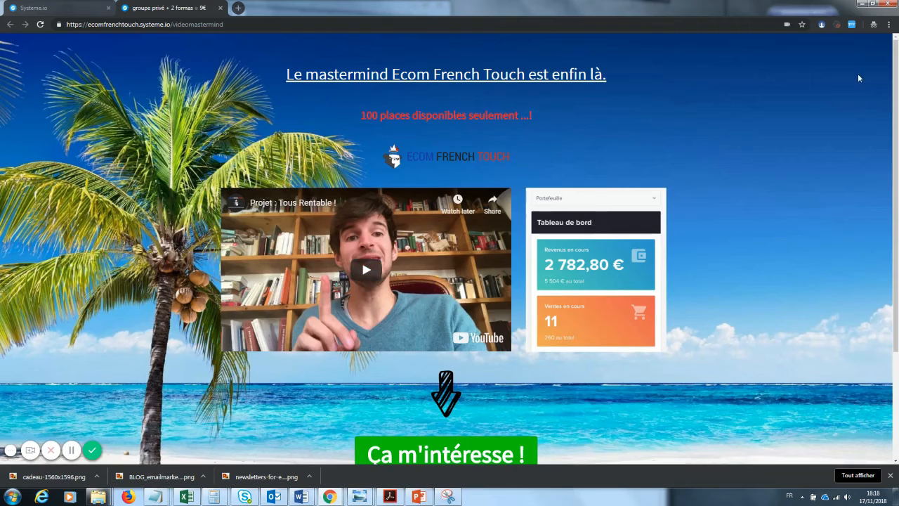
pyautogui.click(31, 451)
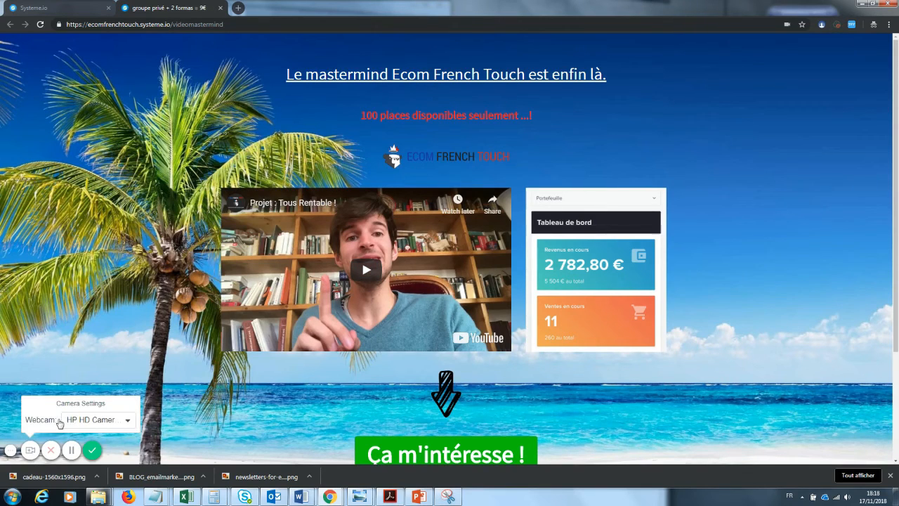
pyautogui.click(35, 450)
pyautogui.click(35, 451)
pyautogui.click(108, 422)
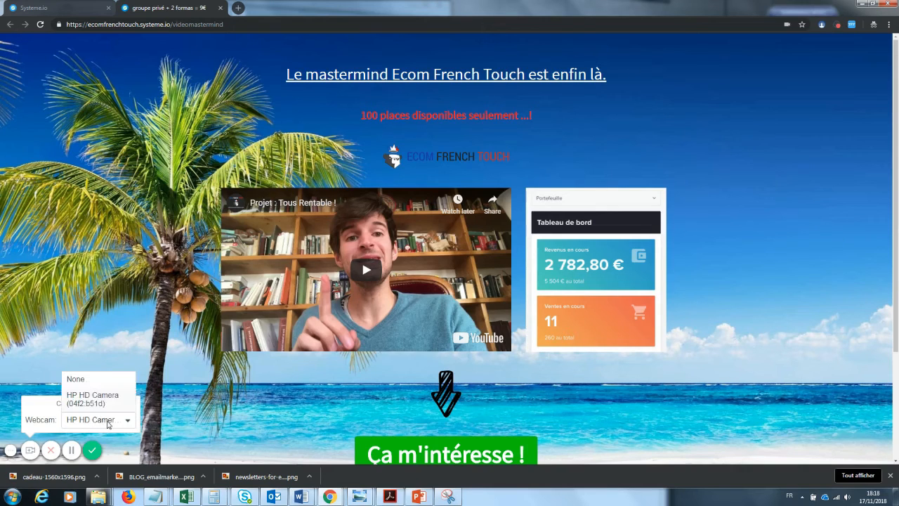
pyautogui.click(103, 405)
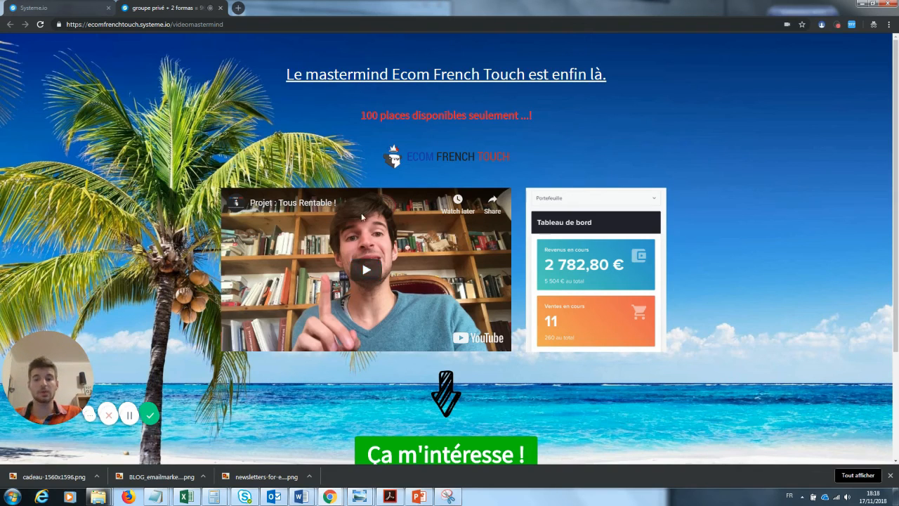
# Look over the Mastermind video capture page down to its Ça m'intéresse ! call to action and follow it to the sales page.
pyautogui.scroll(-1, 435, 211)
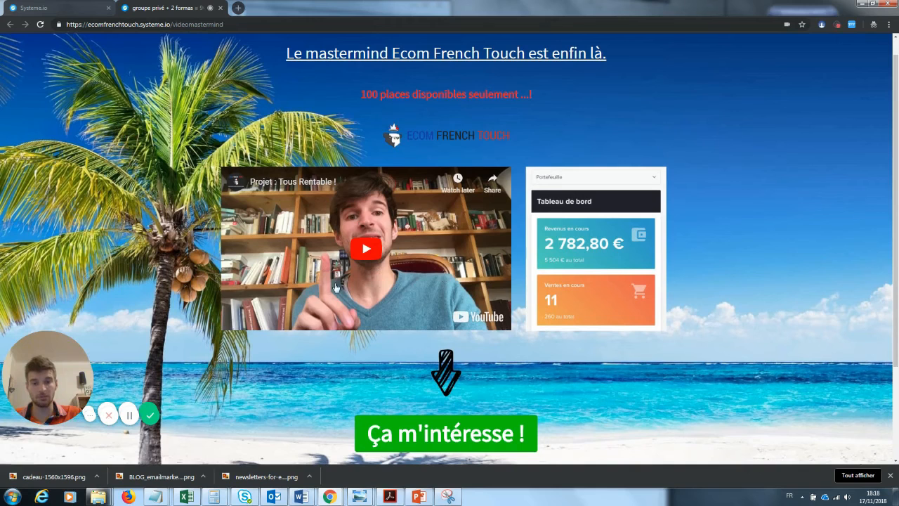
pyautogui.scroll(-1, 671, 248)
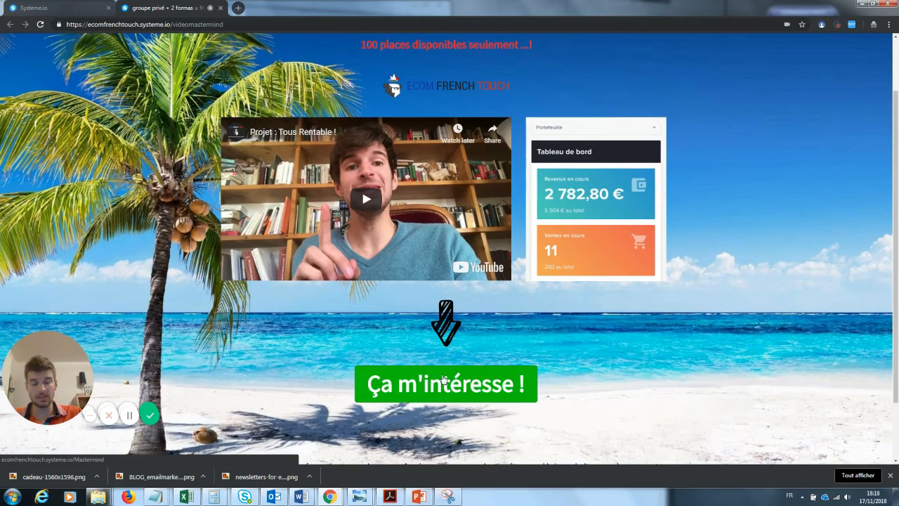
pyautogui.scroll(1, 897, 180)
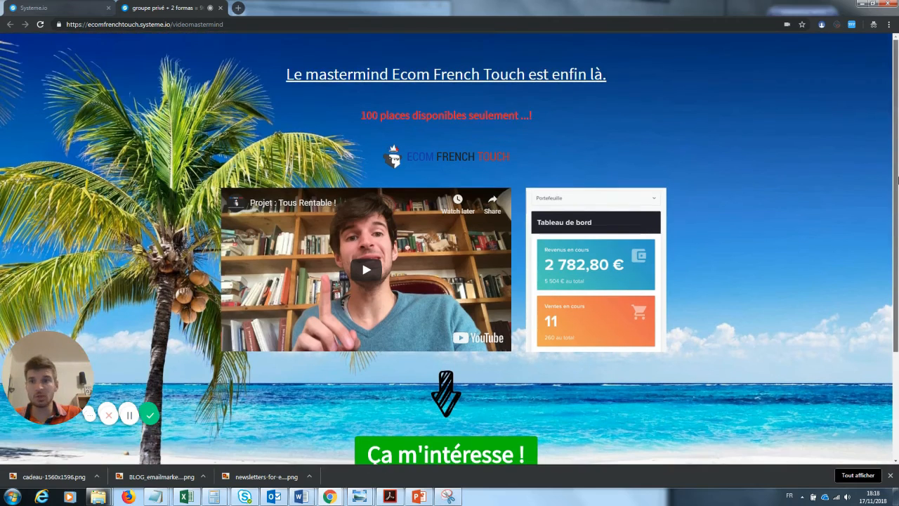
pyautogui.scroll(-1, 897, 218)
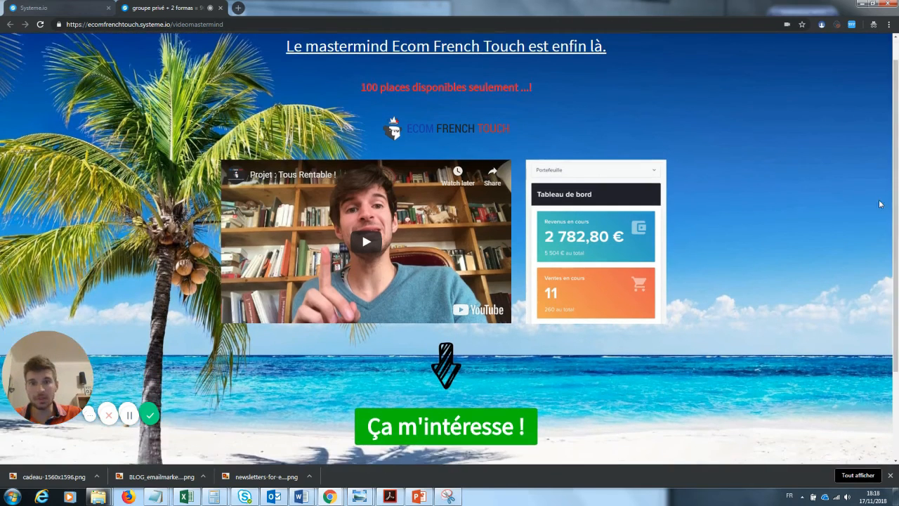
pyautogui.scroll(-2, 897, 214)
pyautogui.scroll(1, 898, 210)
pyautogui.scroll(1, 897, 211)
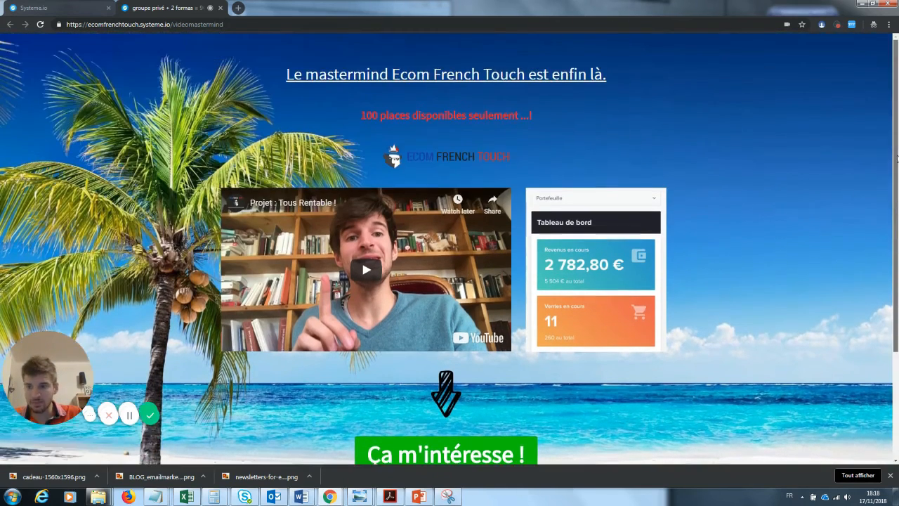
pyautogui.scroll(-2, 898, 211)
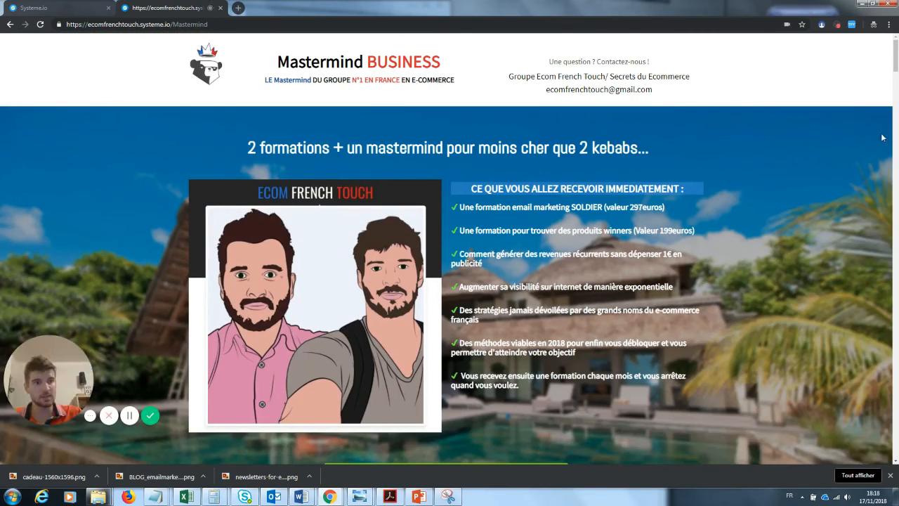
# Look through the Mastermind sales page down to the 9€ offer and start the order to reach the payment page.
pyautogui.scroll(-1, 898, 59)
pyautogui.scroll(1, 897, 55)
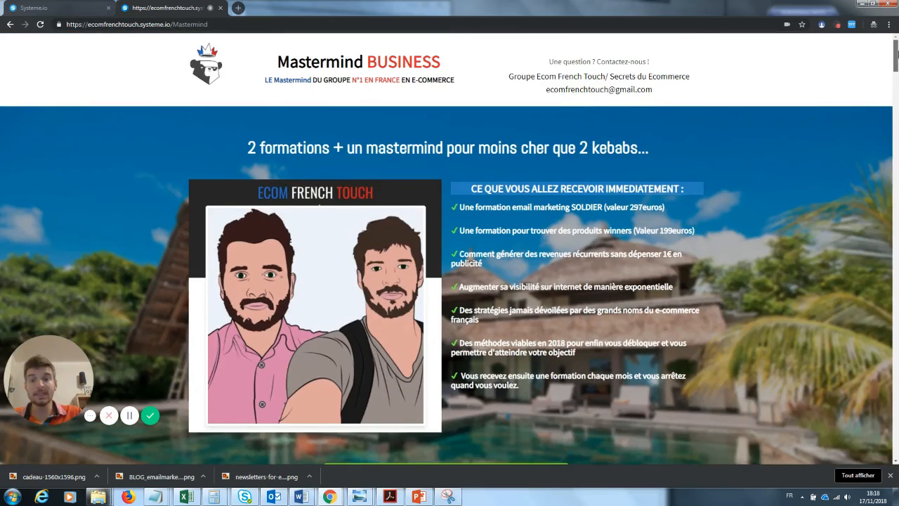
pyautogui.moveTo(897, 54); pyautogui.dragTo(896, 440)
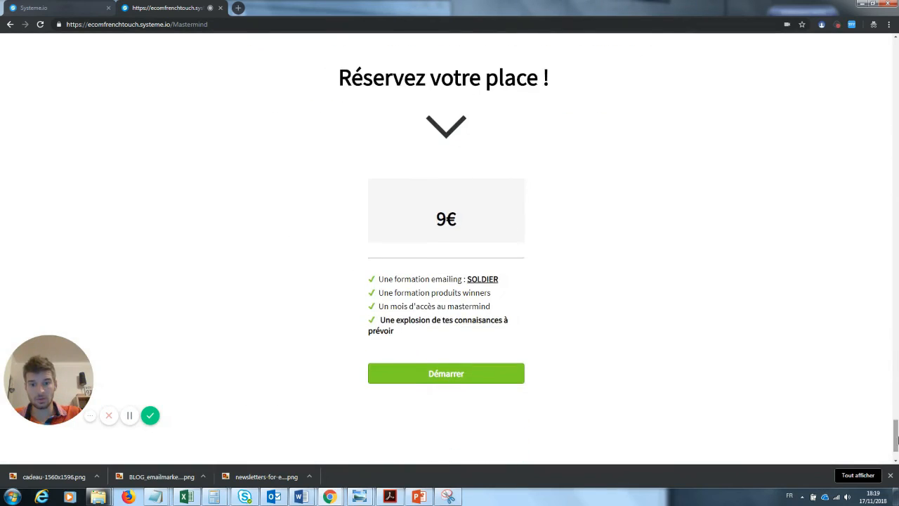
pyautogui.click(505, 374)
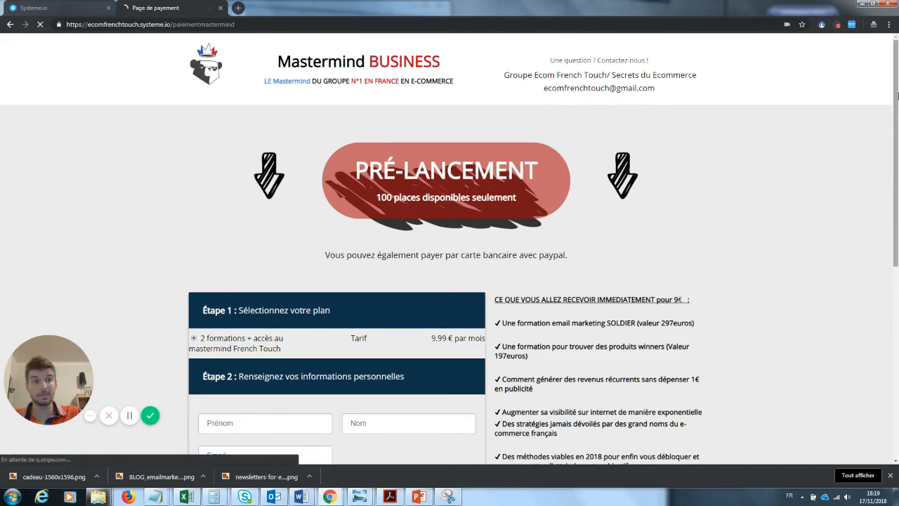
# Examine the payment page's order form and add and remove the optional coaching offer to see how the order changes.
pyautogui.moveTo(897, 91); pyautogui.dragTo(898, 232)
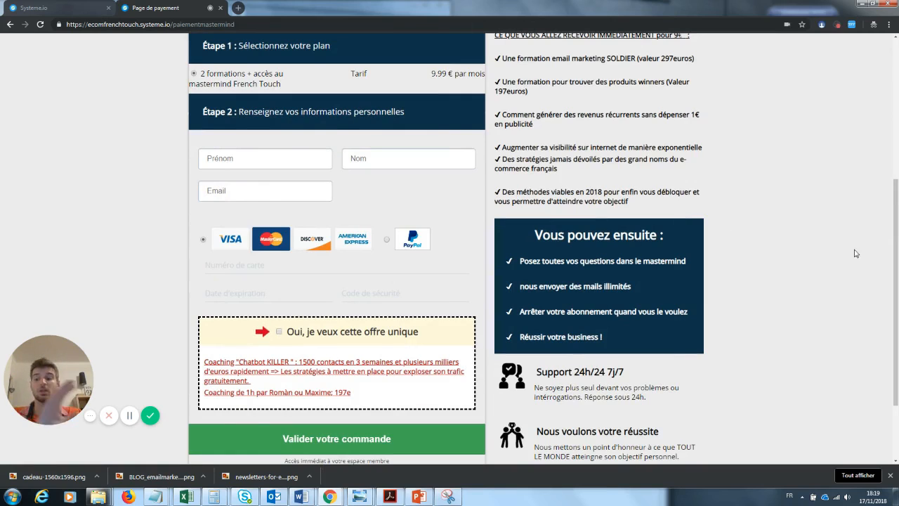
pyautogui.click(279, 331)
pyautogui.click(279, 374)
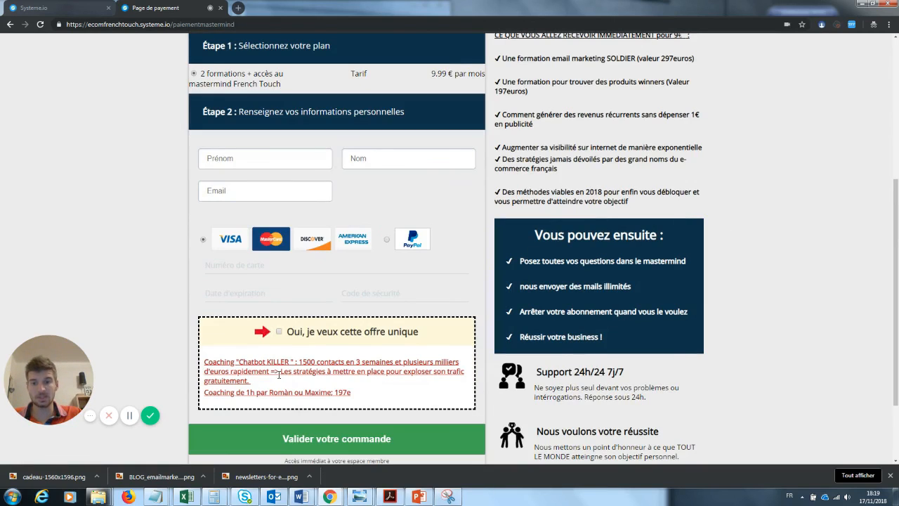
pyautogui.click(280, 332)
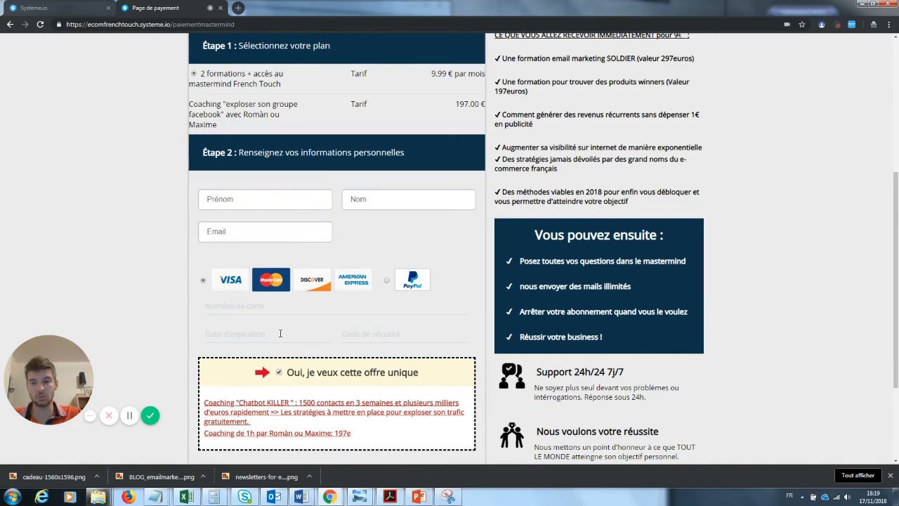
pyautogui.click(279, 373)
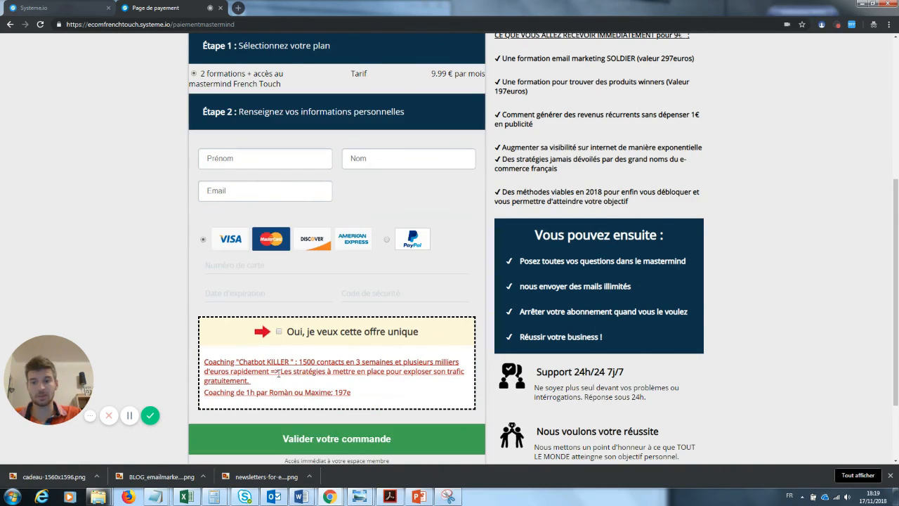
# Return to the Mastermind funnel editor and move the Loom webcam bubble to the empty area beside the list of steps.
pyautogui.click(83, 5)
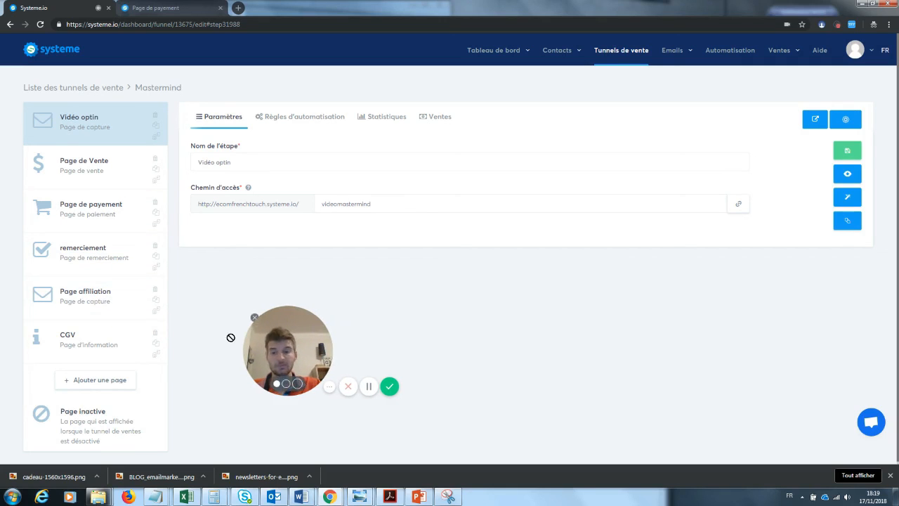
pyautogui.moveTo(323, 328); pyautogui.dragTo(274, 334)
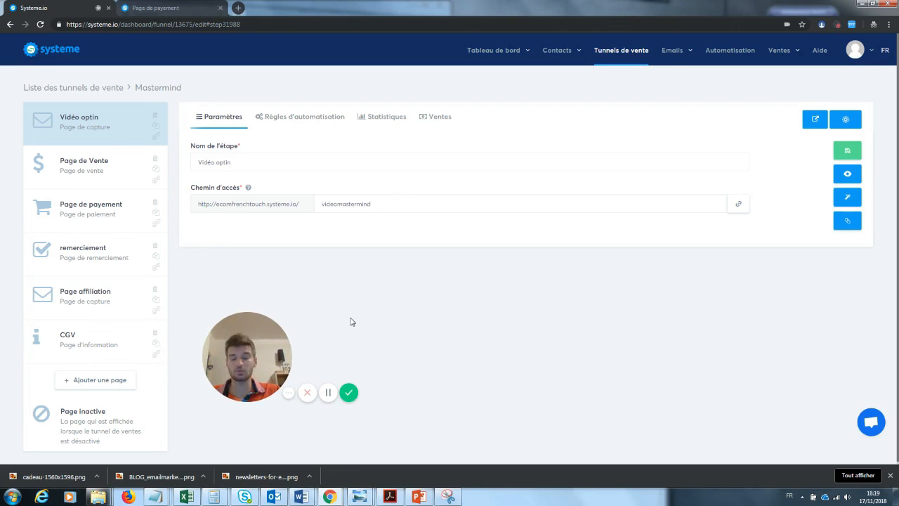